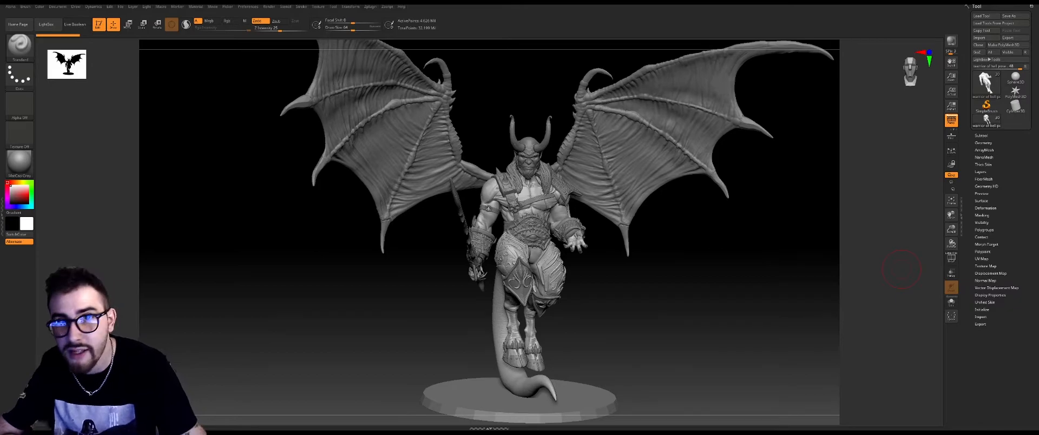
left_click_drag(901, 269, 940, 225)
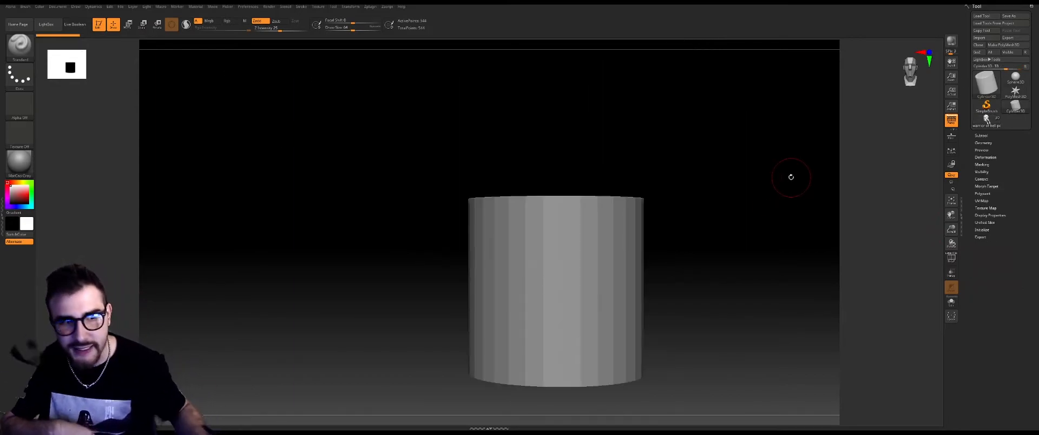
left_click_drag(418, 155, 404, 135)
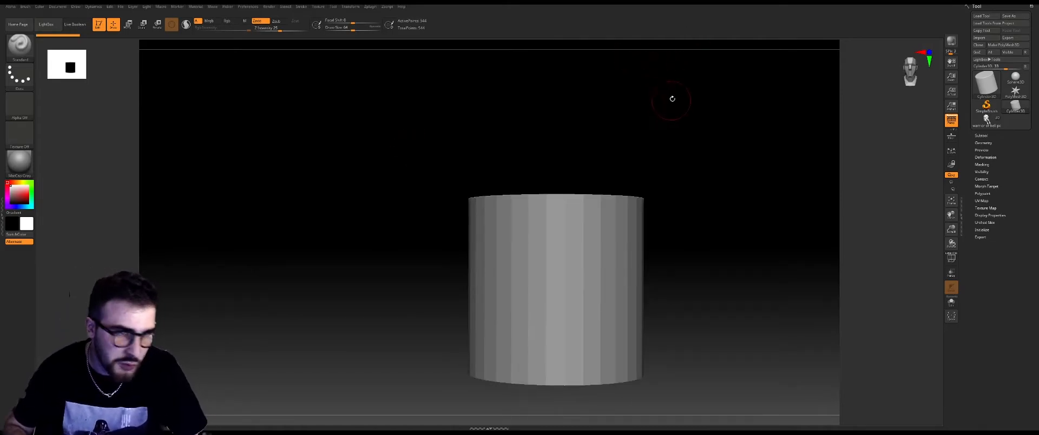
left_click_drag(672, 99, 673, 92, "alt")
left_click_drag(770, 125, 764, 94, "alt")
left_click_drag(764, 143, 759, 140)
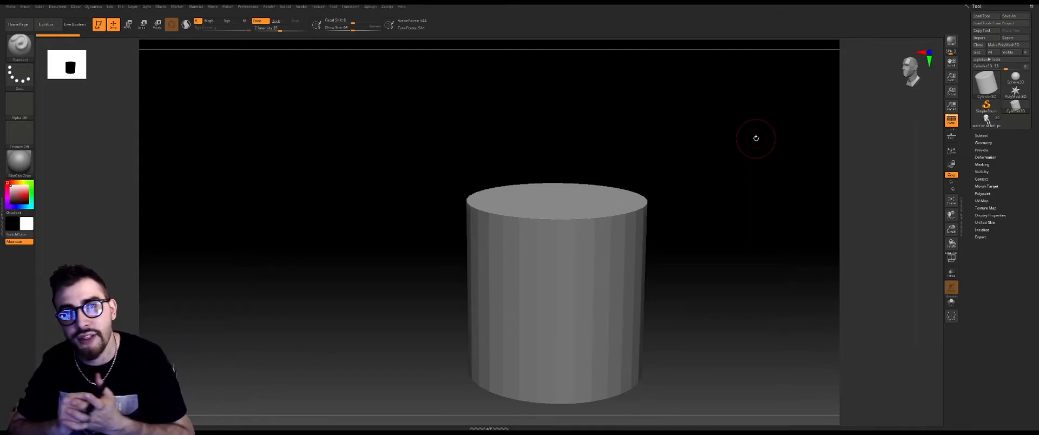
Turn on the polyframe display and examine the wireframe on the cylinder's cap and side.
left_click(980, 135)
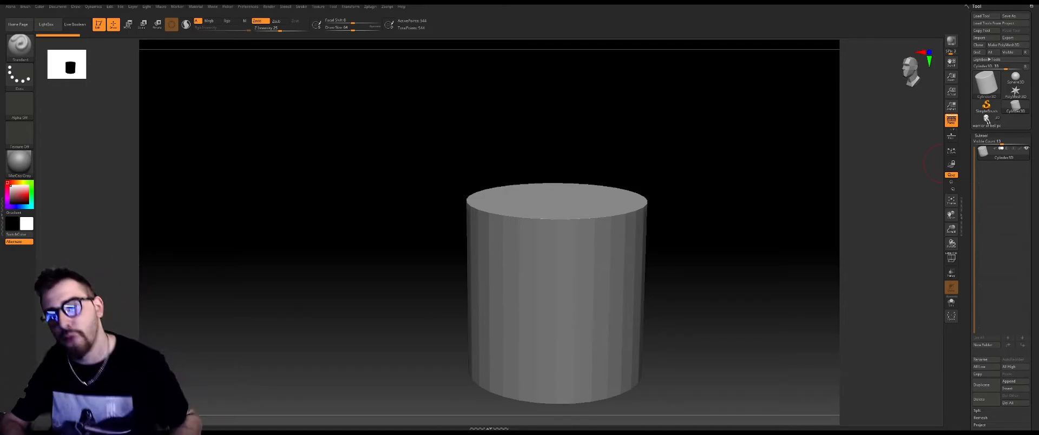
scroll(1034, 320, "down", 5)
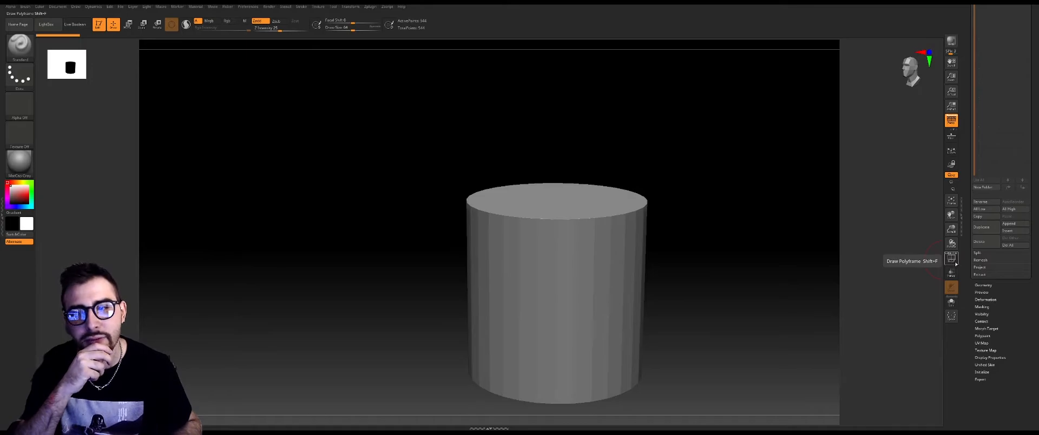
left_click(954, 263)
left_click_drag(834, 269, 642, 246)
left_click_drag(680, 219, 733, 195)
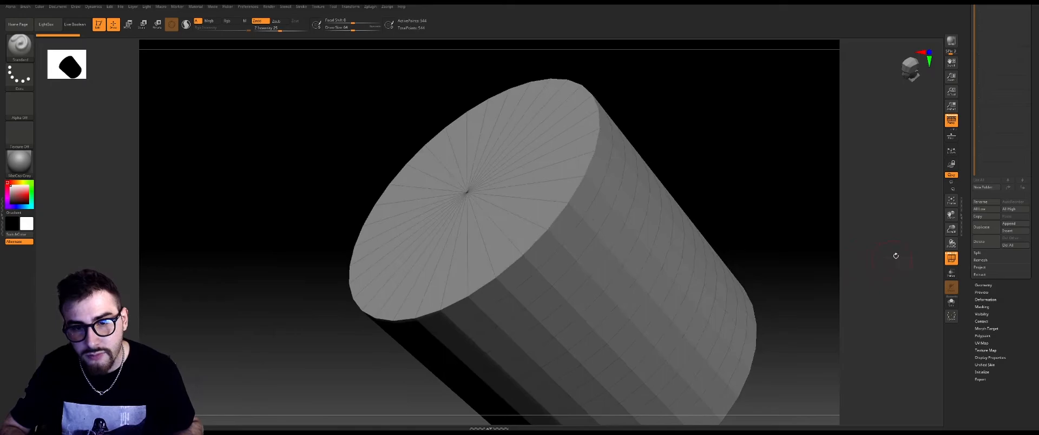
Subdivide the cylinder's mesh three times with Divide and inspect the rim of its cap up close.
left_click(979, 285)
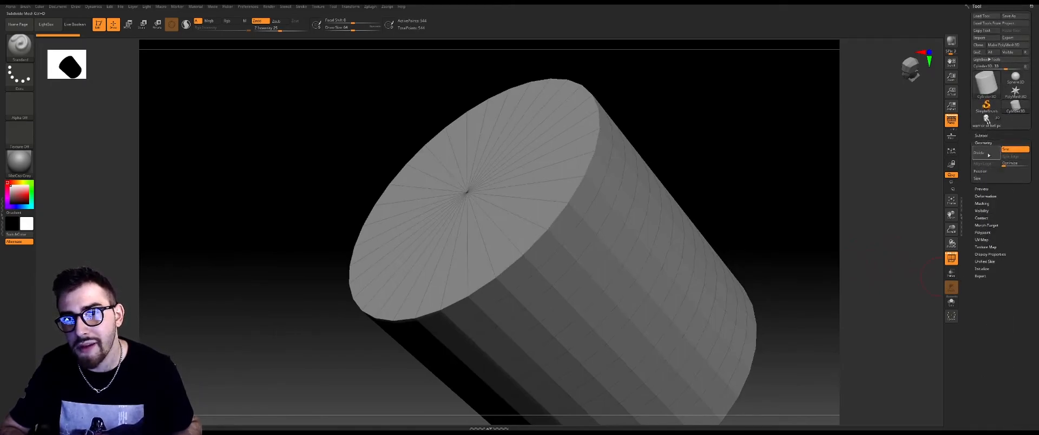
left_click(988, 156)
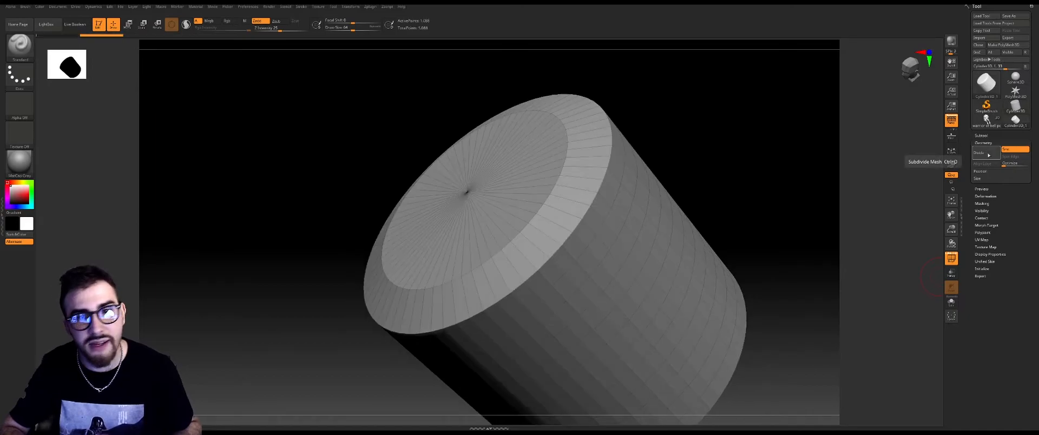
left_click(988, 155)
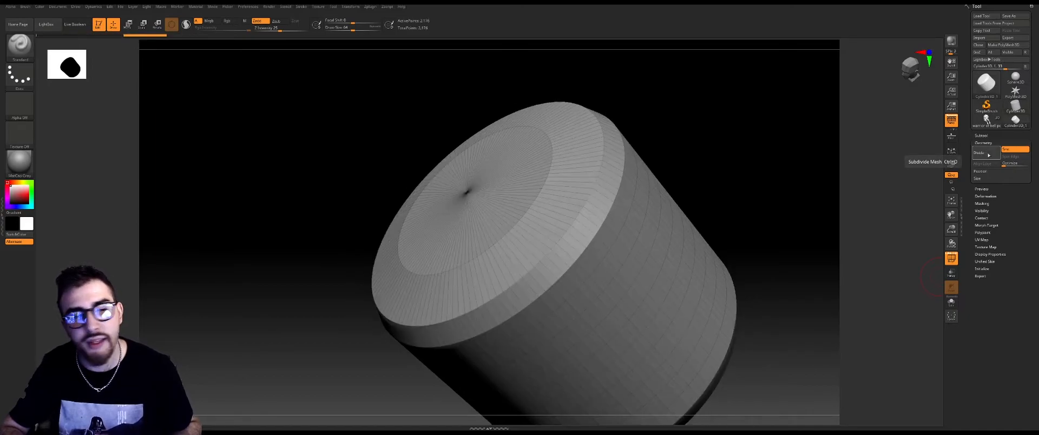
left_click(989, 156)
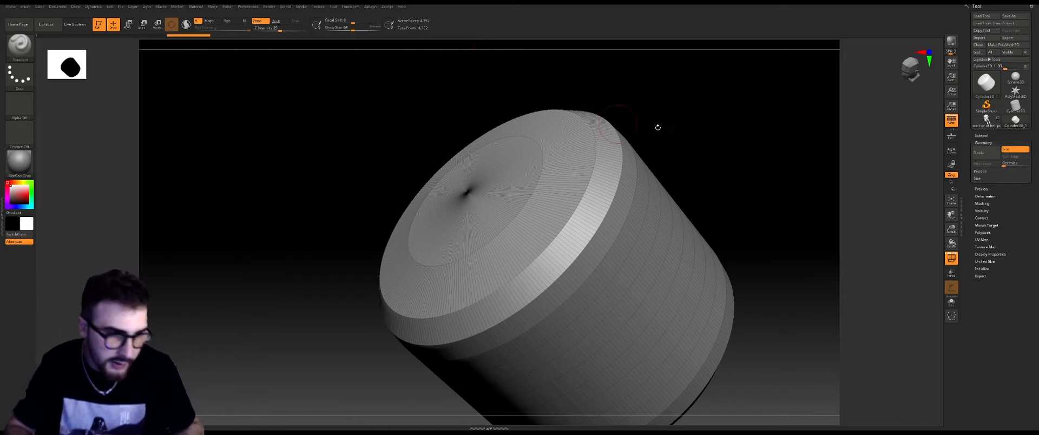
left_click_drag(658, 127, 734, 200, "alt")
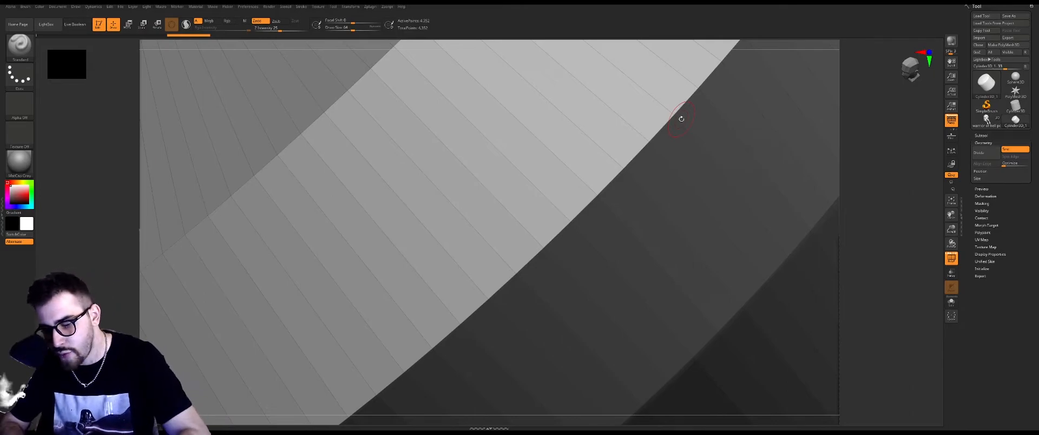
Frame the whole cylinder and subdivide its mesh three more times.
key("f")
mouse_move(249, 146)
left_mouse_down()
mouse_move(241, 141)
mouse_move(256, 142)
left_mouse_up()
left_click(982, 154)
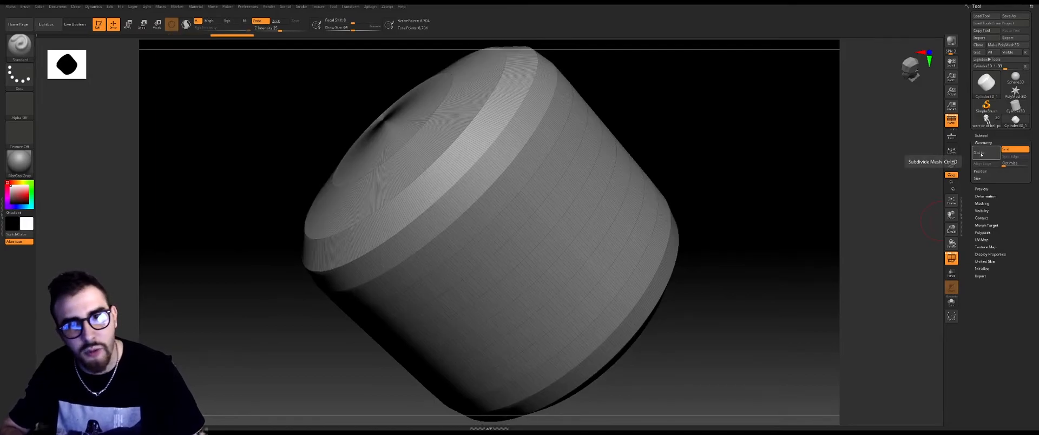
left_click(982, 154)
left_click(983, 154)
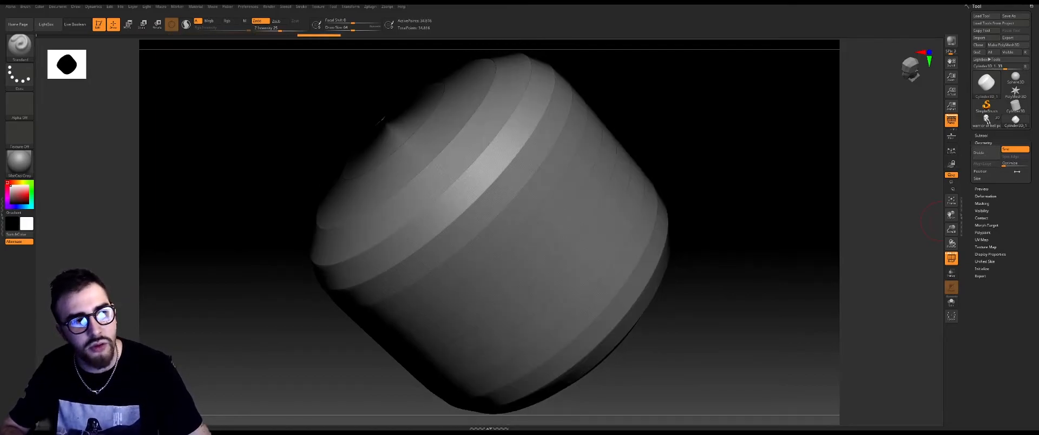
Undo all subdivisions of the cylinder.
key("ctrl+z")
key("ctrl+z")
key("ctrl+z")
key("ctrl+z")
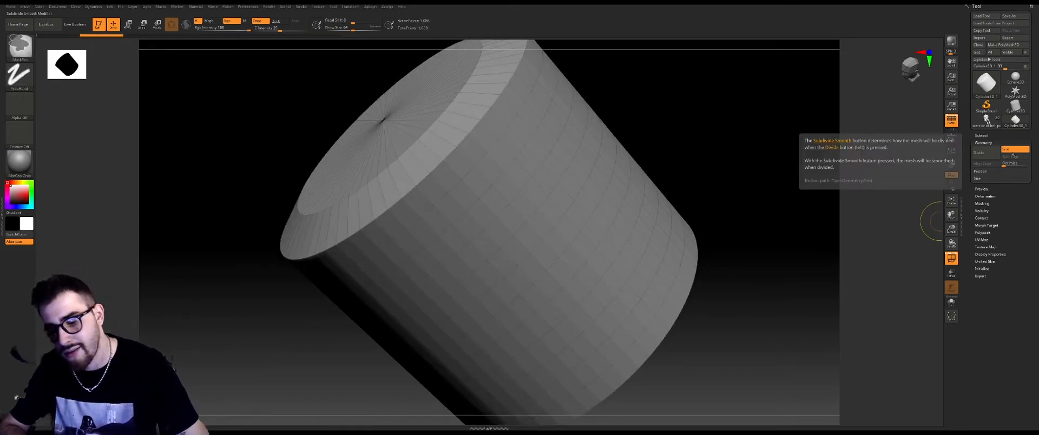
key("ctrl+z")
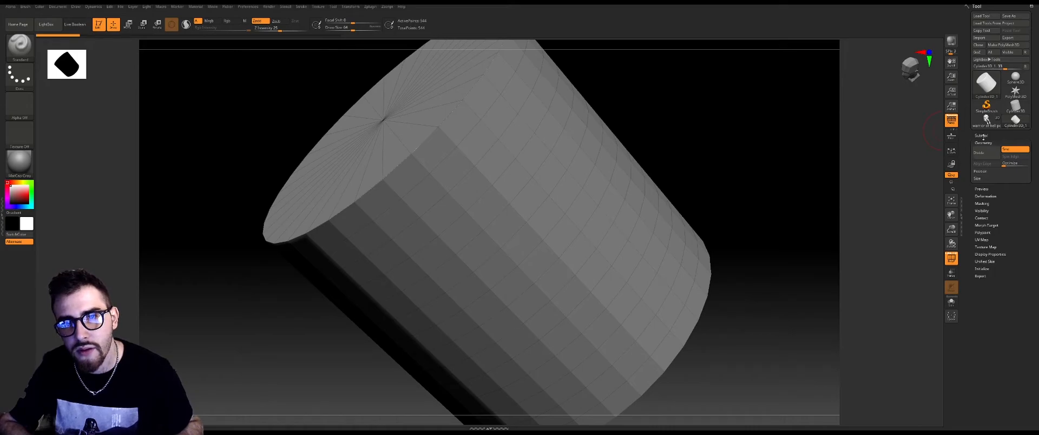
Convert the cylinder to a PolyMesh3D and turn on DynaMesh for it at resolution 128.
left_click(1003, 44)
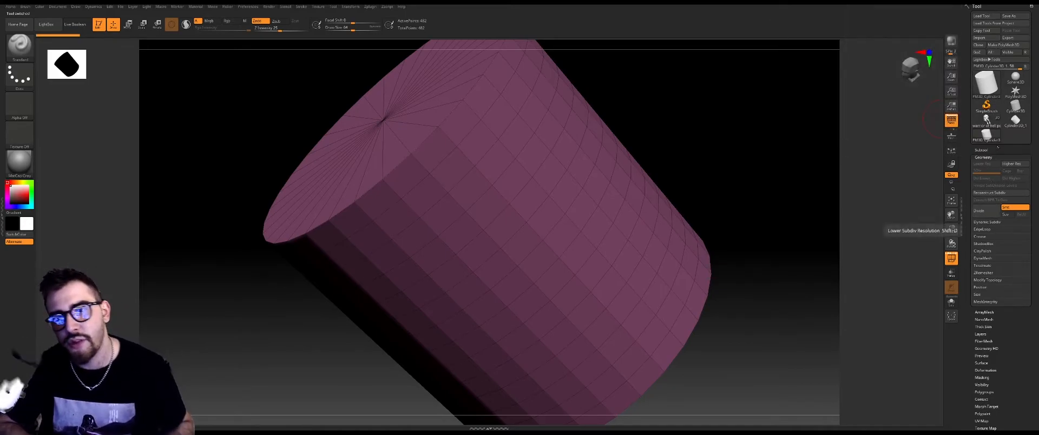
left_click(976, 258)
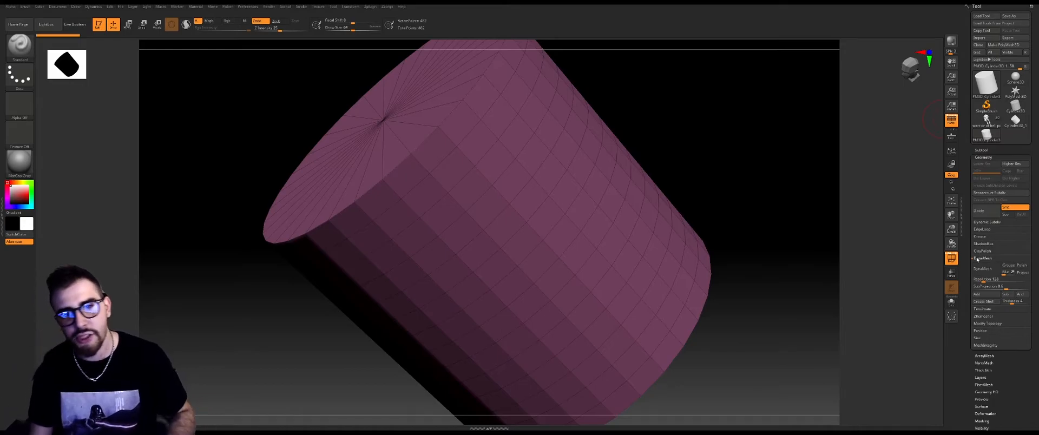
left_click_drag(704, 168, 670, 155, "alt")
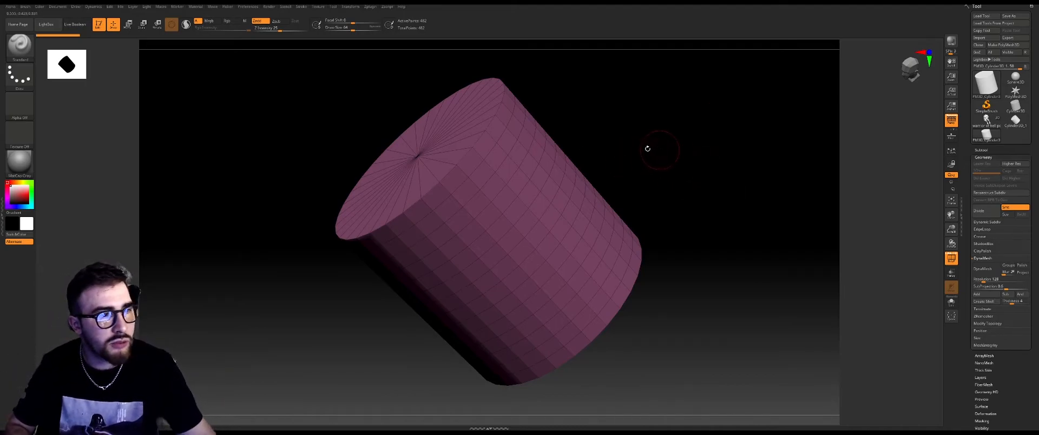
left_click_drag(647, 148, 749, 189, "alt")
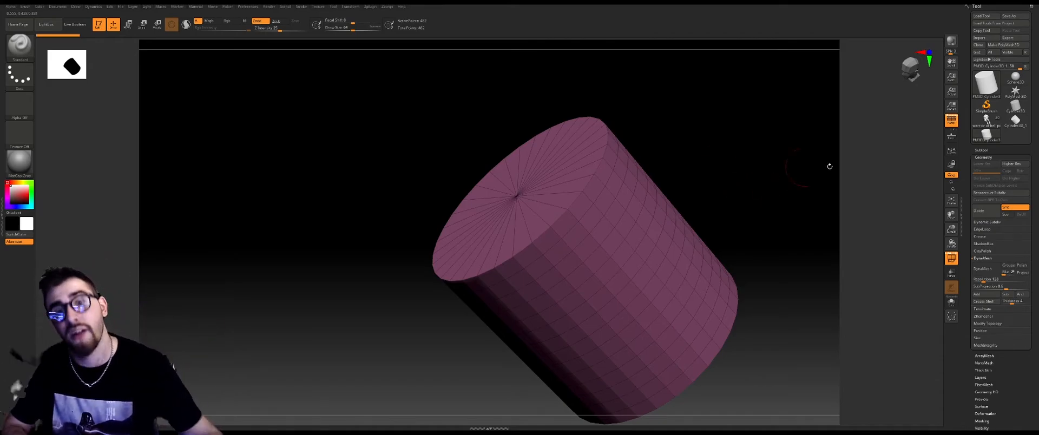
left_click(983, 273)
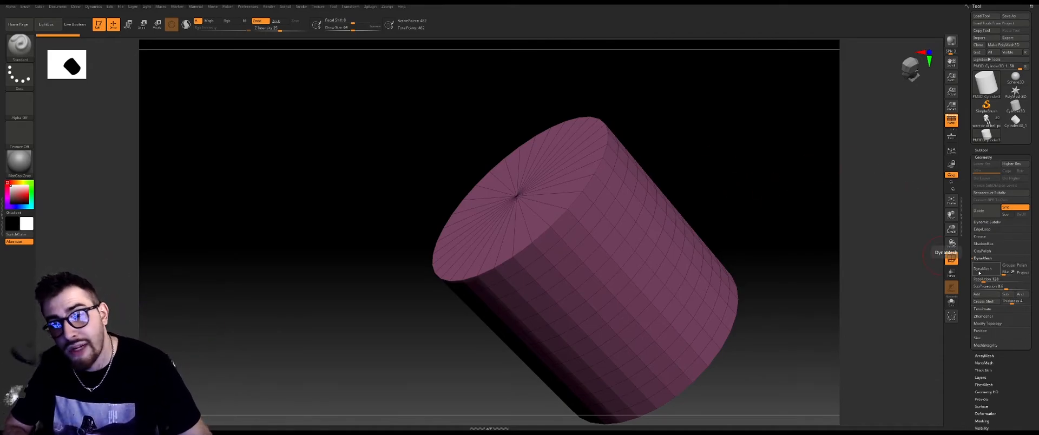
Make a short test stroke on the rim of the cylinder's cap.
left_click_drag(767, 214, 773, 195, "alt")
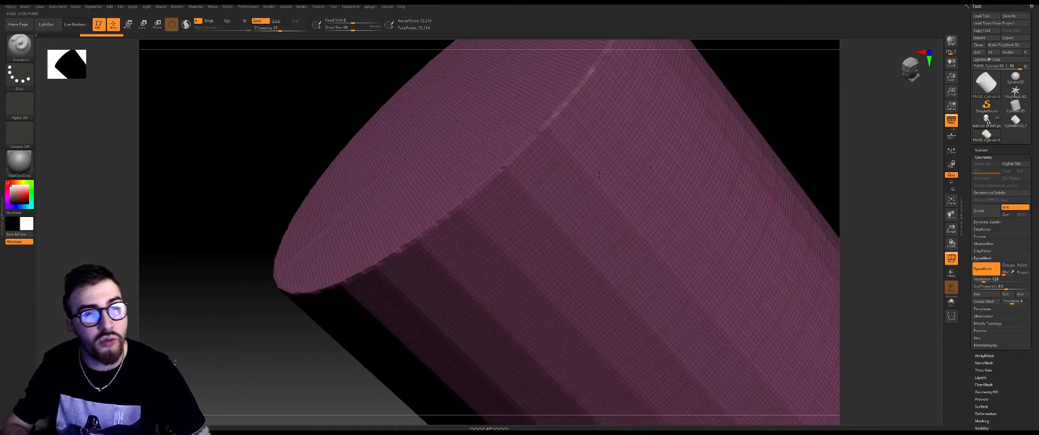
left_click_drag(476, 165, 506, 167)
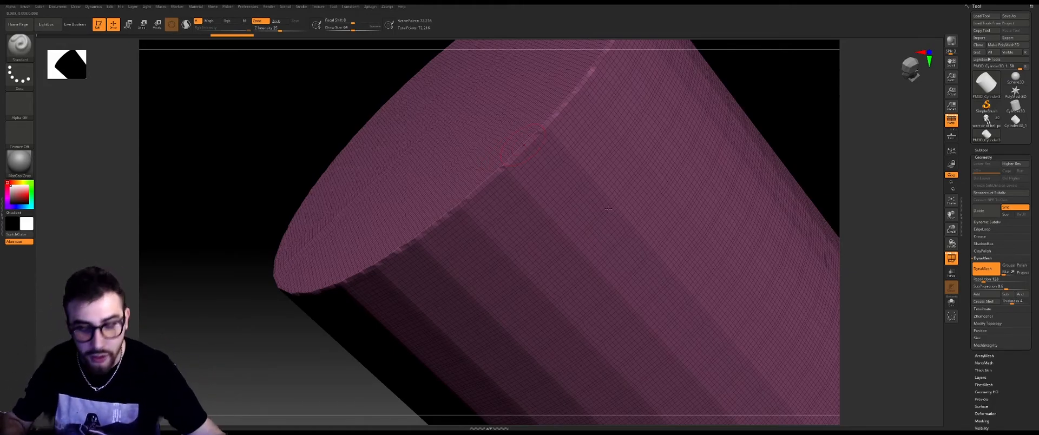
key("f")
Sculpt raised clay strokes over the cylinder's rim and down its side using the ClayBuildup brush at a draw size of about 101.
key("b")
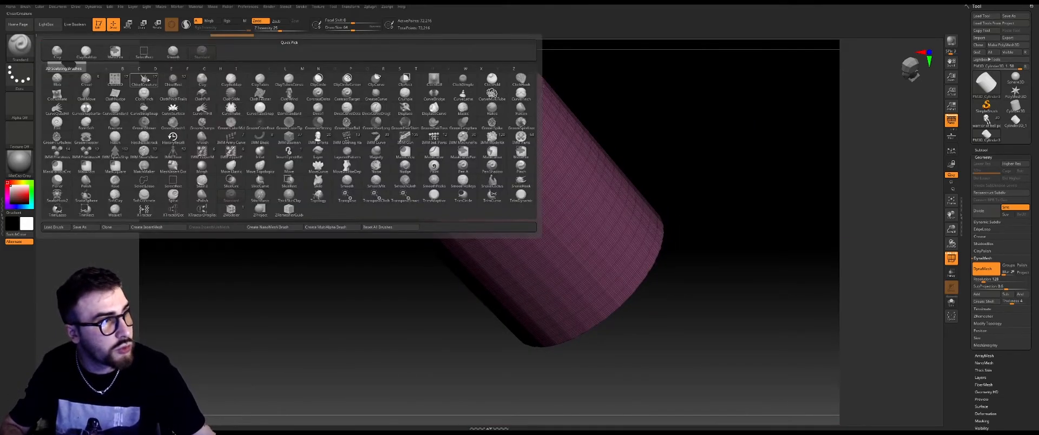
left_click(86, 52)
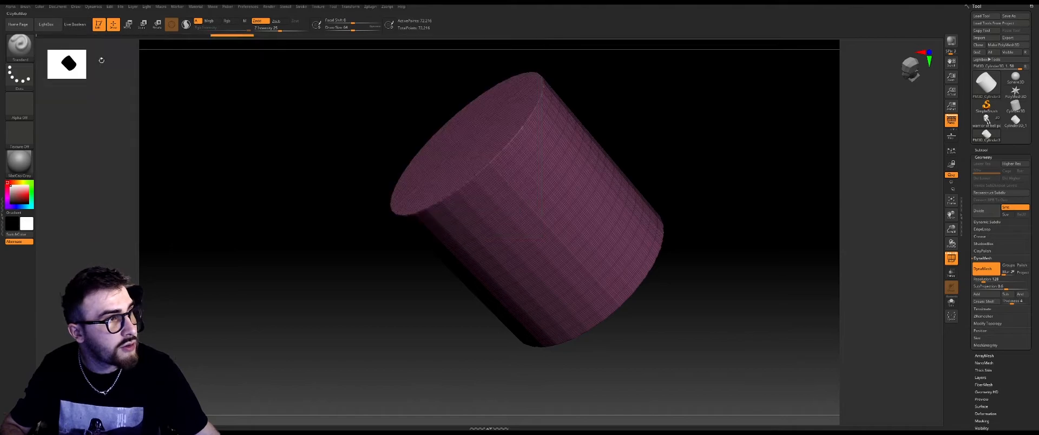
left_click_drag(446, 113, 480, 201, "alt")
key("space")
left_click(526, 161)
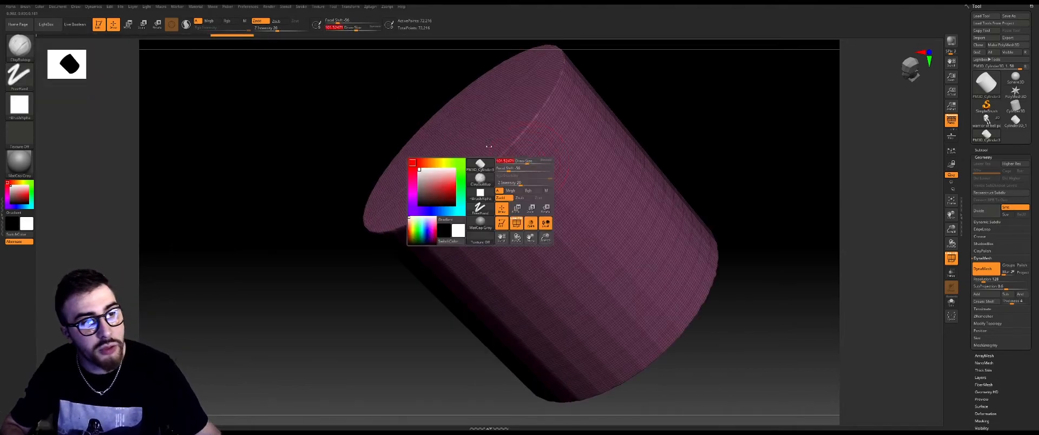
left_click_drag(503, 151, 544, 208)
mouse_move(286, 154)
left_mouse_down()
mouse_move(314, 148)
mouse_move(319, 127)
left_mouse_up()
mouse_move(488, 169)
left_mouse_down()
mouse_move(500, 212)
mouse_move(487, 216)
mouse_move(498, 187)
mouse_move(489, 184)
left_mouse_up()
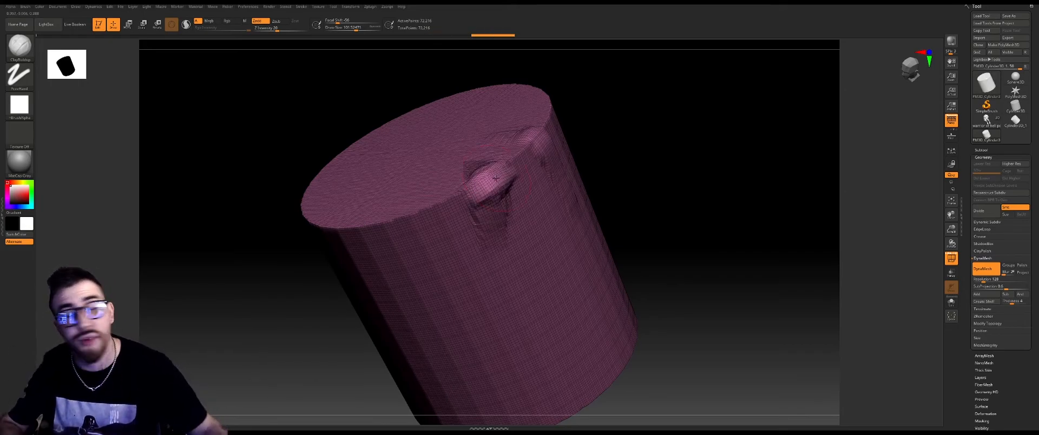
left_click_drag(661, 136, 673, 111)
mouse_move(495, 197)
left_mouse_down()
mouse_move(507, 263)
mouse_move(483, 233)
mouse_move(536, 287)
left_mouse_up()
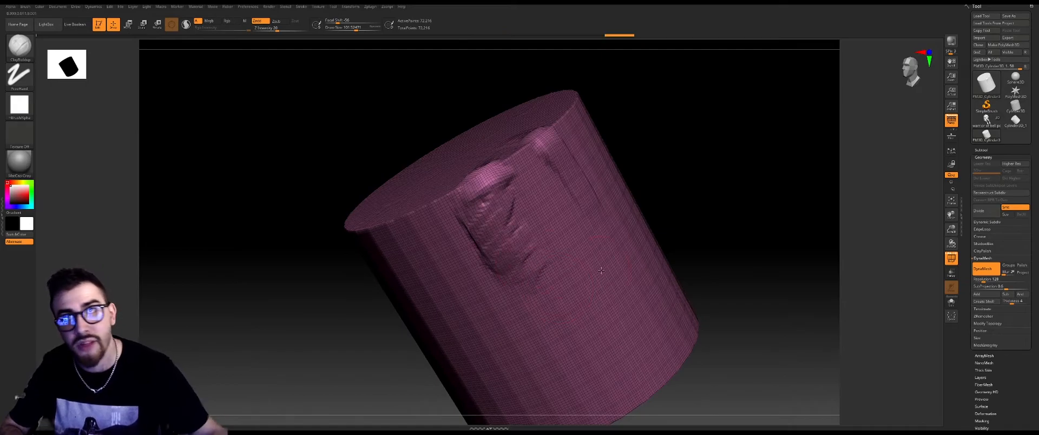
left_click_drag(382, 150, 513, 133)
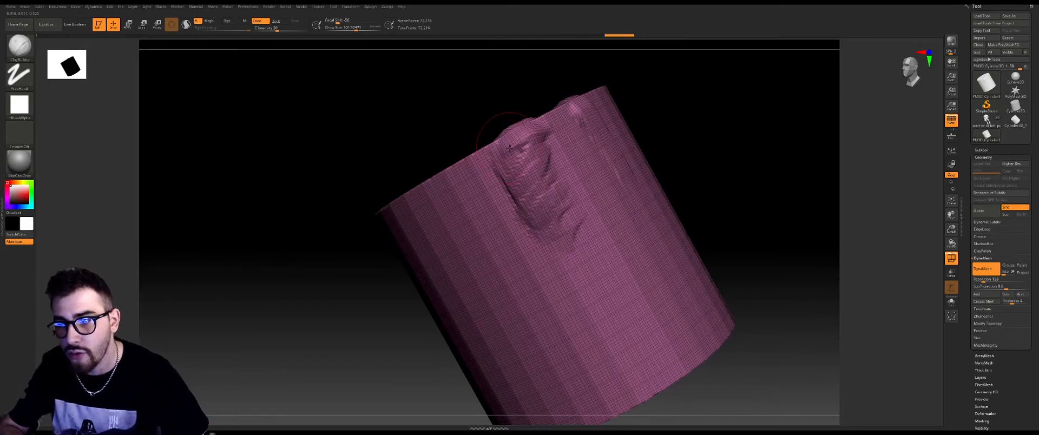
Carve a crease from the rim down through the built-up clay with the DamStandard brush.
mouse_move(420, 69)
left_mouse_down()
mouse_move(419, 84)
mouse_move(406, 84)
left_mouse_up()
left_click(20, 49)
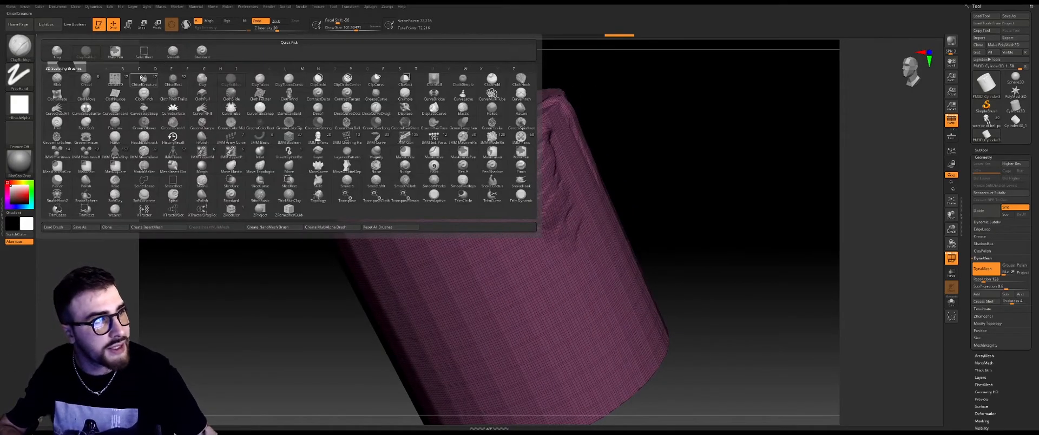
key("d")
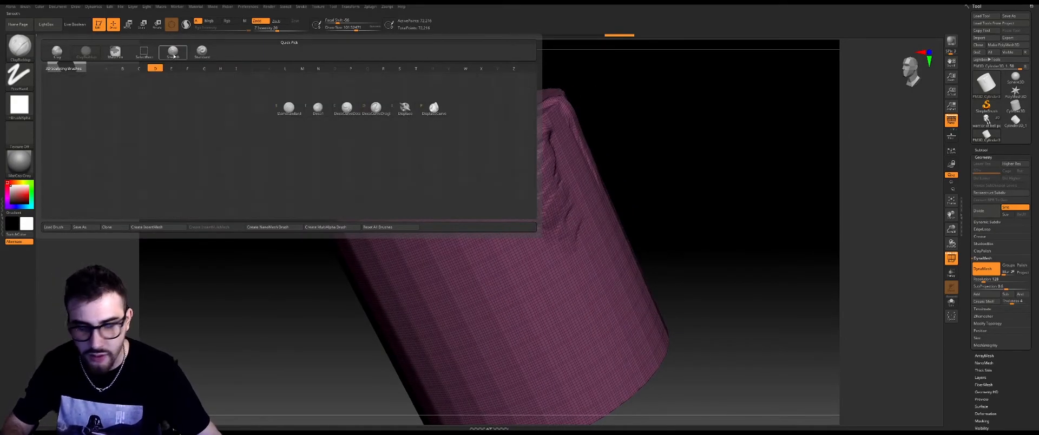
left_click(286, 109)
left_click_drag(490, 138, 553, 252)
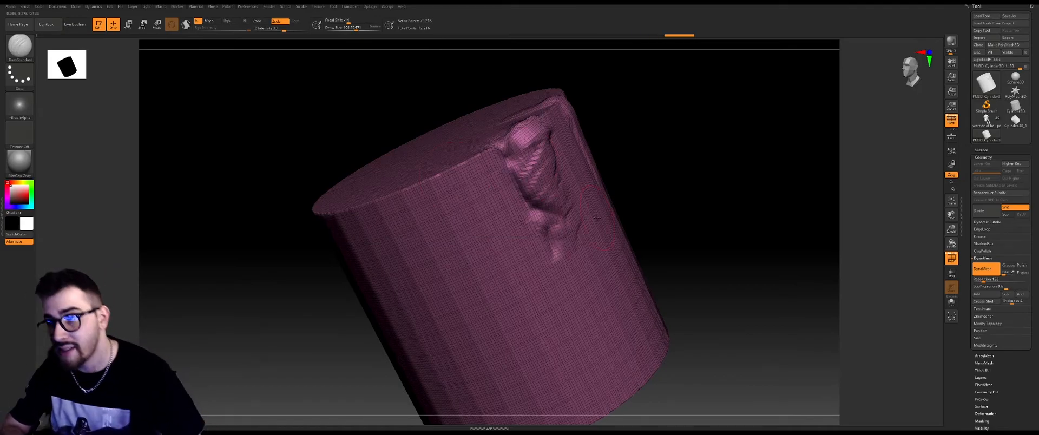
Set the DynaMesh resolution to 344 and remesh the sculpted cylinder.
left_click_drag(865, 194, 870, 203)
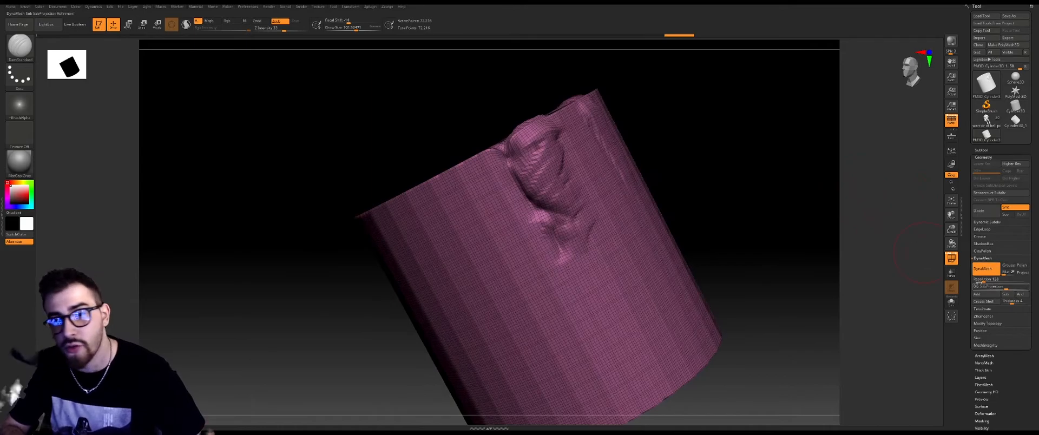
left_click_drag(982, 282, 990, 282)
left_click_drag(721, 99, 820, 260, "ctrl")
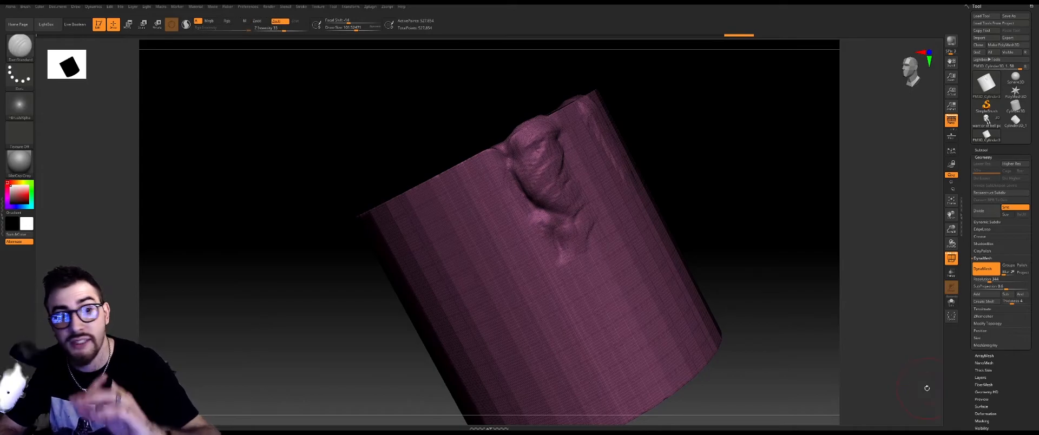
Undo the last remesh and remesh the cylinder at a DynaMesh resolution of 280.
key("ctrl+z")
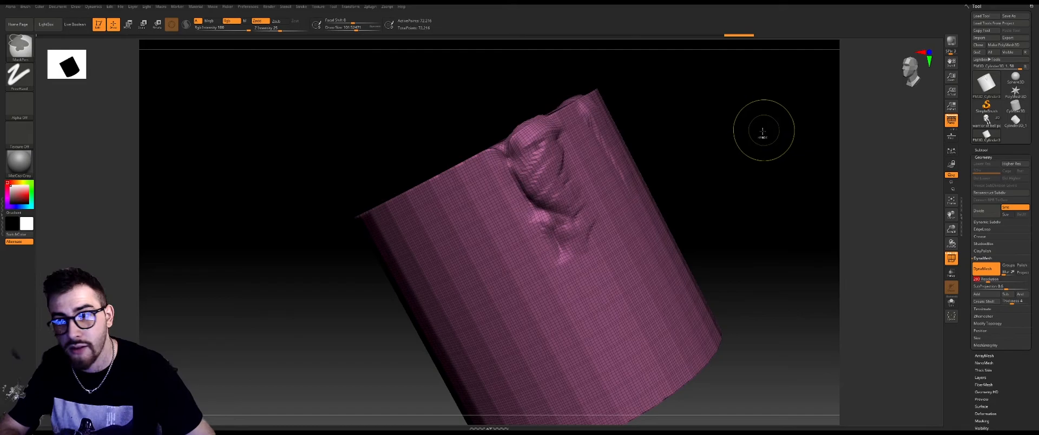
mouse_move(756, 126)
left_mouse_down("ctrl")
mouse_move(813, 307)
mouse_move(814, 292)
mouse_move(843, 343)
left_mouse_up("ctrl")
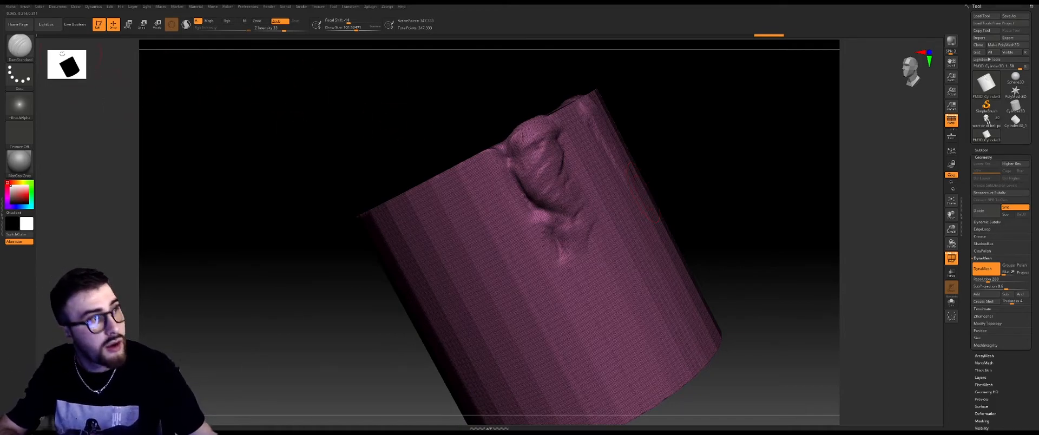
Try to carve a zigzag crease down the cylinder's side beside the built-up clay with the DamStandard brush.
mouse_move(470, 260)
left_mouse_down()
mouse_move(555, 330)
mouse_move(543, 352)
left_mouse_up()
left_click(951, 258)
left_click_drag(266, 126, 319, 126)
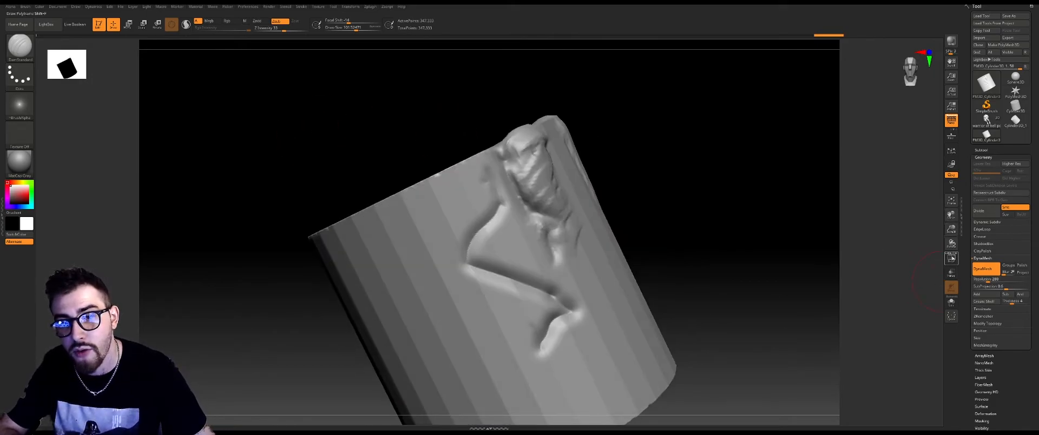
left_click(951, 258)
left_click(951, 258)
left_click(951, 260)
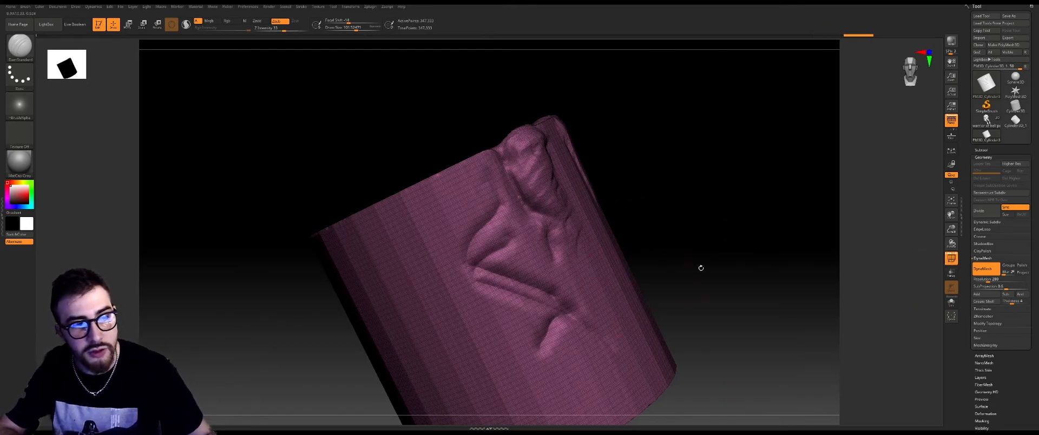
key("ctrl+z")
key("ctrl+z")
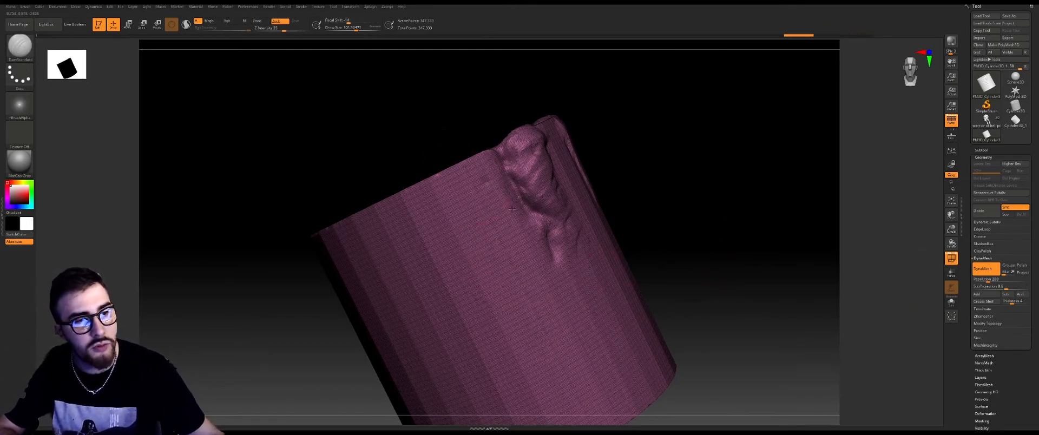
Carve an S-shaped crease down the cylinder's side below the built-up clay and hide the polyframe wires.
mouse_move(512, 208)
left_mouse_down()
mouse_move(476, 273)
mouse_move(565, 324)
mouse_move(547, 349)
left_mouse_up()
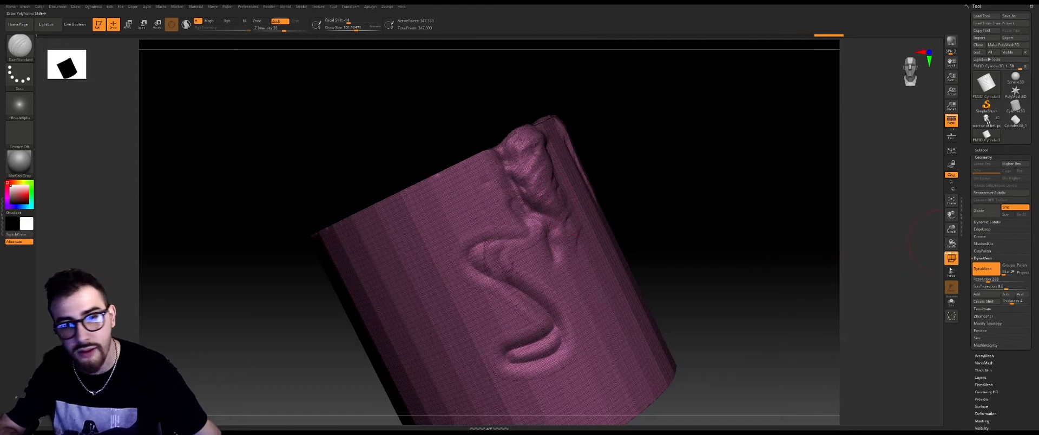
left_click(951, 258)
left_click_drag(330, 162, 348, 158)
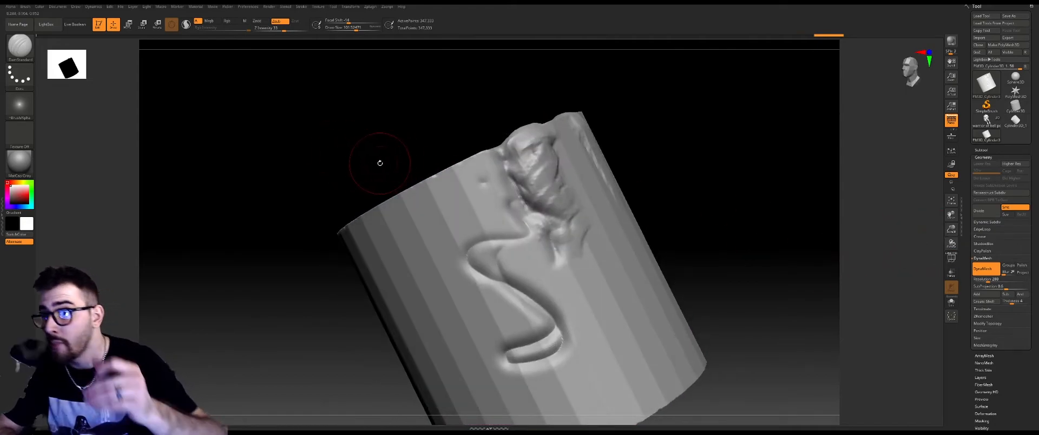
Carve a deep hollow sideways from the upper end of the S-shaped crease next to the built-up clay.
left_click_drag(512, 227, 445, 236)
left_click_drag(353, 154, 346, 216, "alt")
left_click_drag(249, 116, 292, 97)
mouse_move(531, 237)
left_mouse_down()
mouse_move(536, 246)
mouse_move(499, 262)
left_mouse_up()
mouse_move(736, 233)
left_mouse_down()
mouse_move(714, 239)
mouse_move(724, 248)
left_mouse_up()
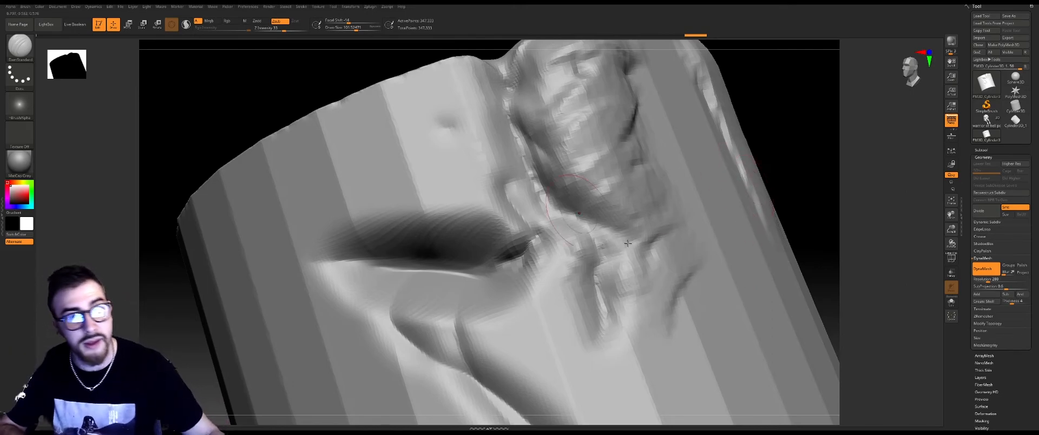
Show the polyframe wires and carve creases from the hollow's inner corner up along the clay with a resized brush.
key("shift+f")
mouse_move(536, 218)
left_mouse_down()
mouse_move(512, 249)
mouse_move(512, 238)
mouse_move(412, 261)
mouse_move(510, 250)
left_mouse_up()
key("space")
left_click_drag(527, 217, 494, 124)
mouse_move(501, 133)
left_mouse_down()
mouse_move(539, 238)
mouse_move(484, 130)
mouse_move(422, 261)
mouse_move(406, 263)
left_mouse_up()
left_click_drag(219, 77, 221, 73)
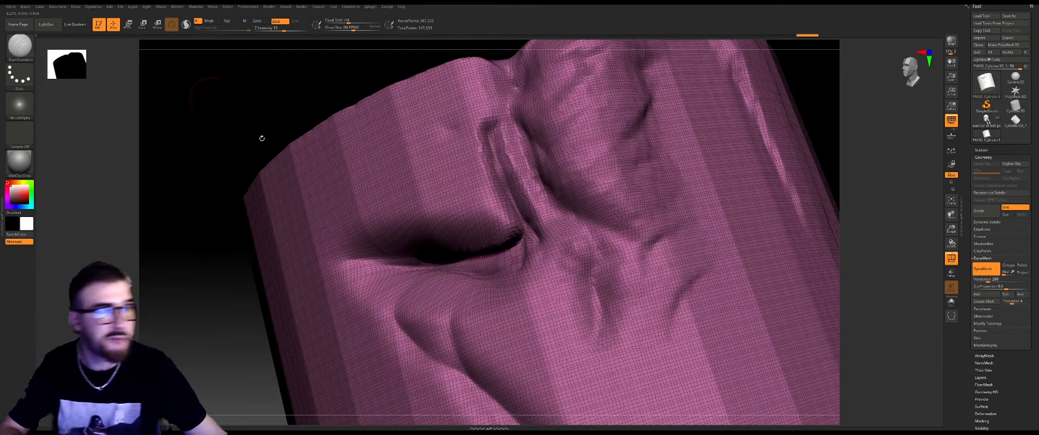
Remesh the creased cylinder with DynaMesh at the existing resolution of 280.
key("ctrl")
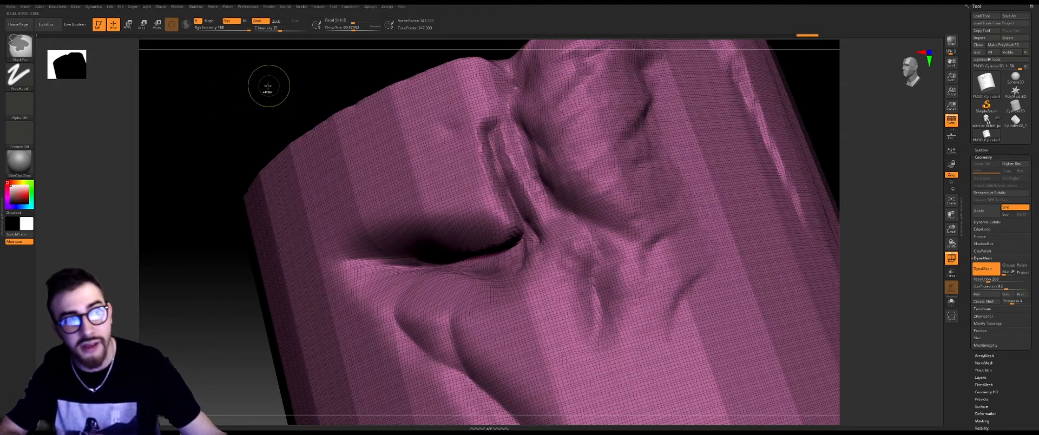
mouse_move(261, 87)
left_mouse_down("ctrl")
mouse_move(168, 143)
mouse_move(176, 148)
left_mouse_up("ctrl")
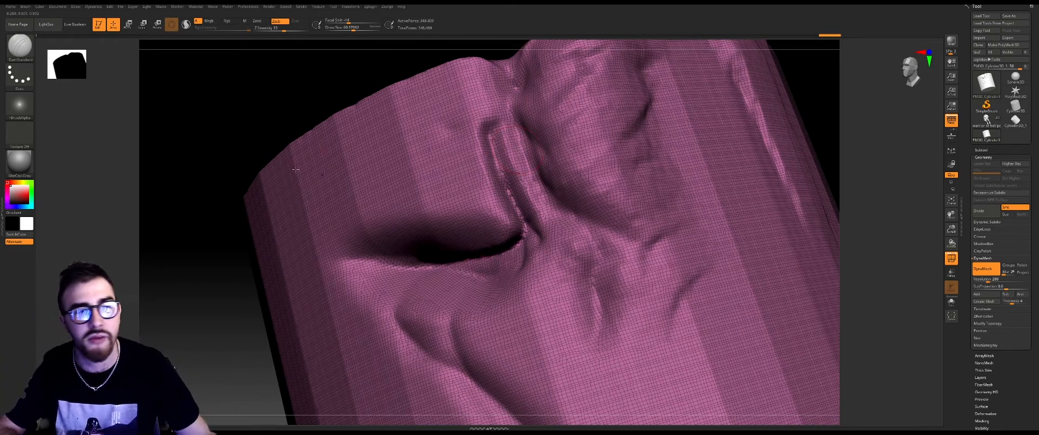
left_click_drag(262, 104, 379, 151, "alt")
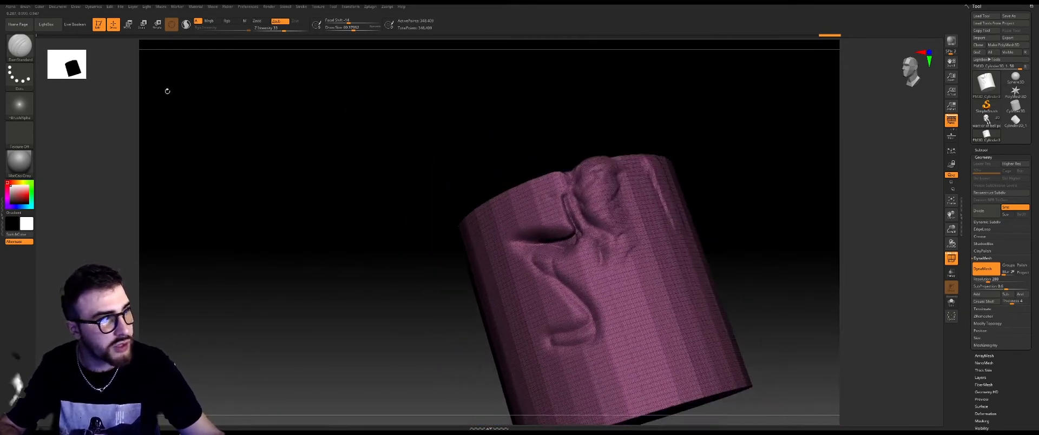
Select the SnakeHook brush and try pulling a long thin spike out of the cylinder's rim.
left_click(19, 46)
key("s")
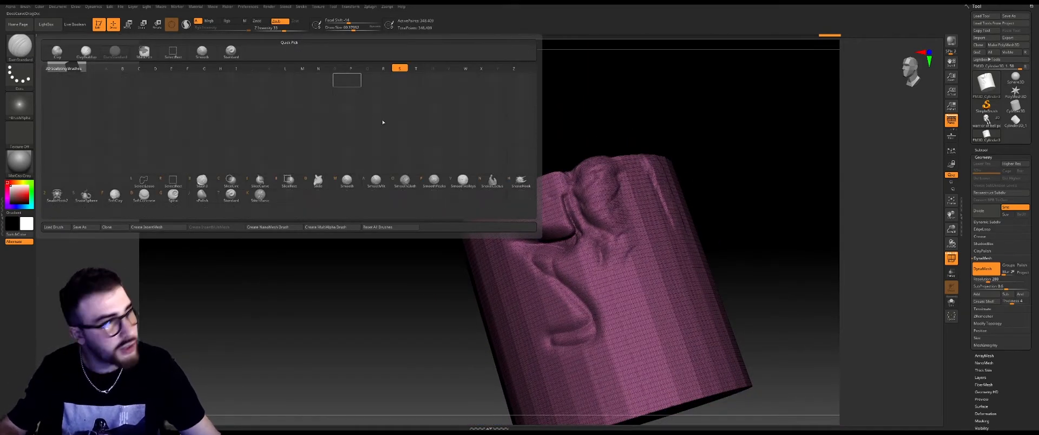
left_click(520, 181)
key("space")
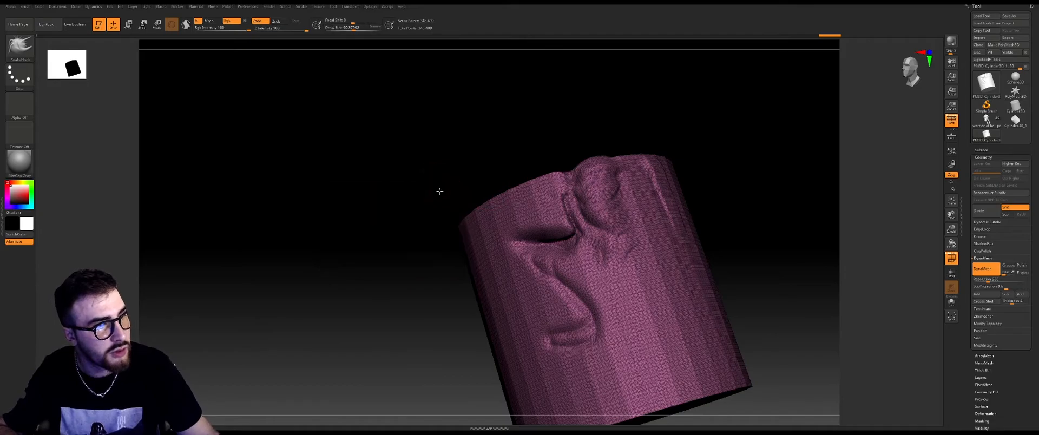
left_click_drag(484, 206, 145, 101)
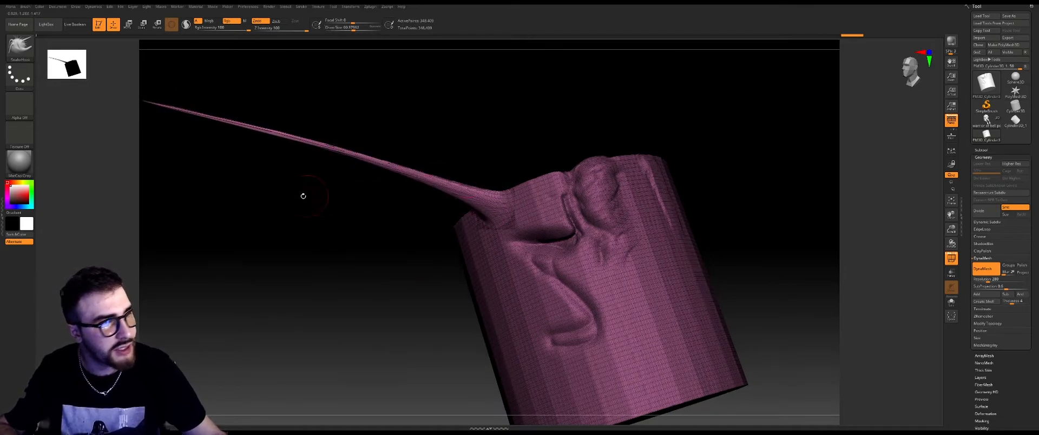
key("ctrl+z")
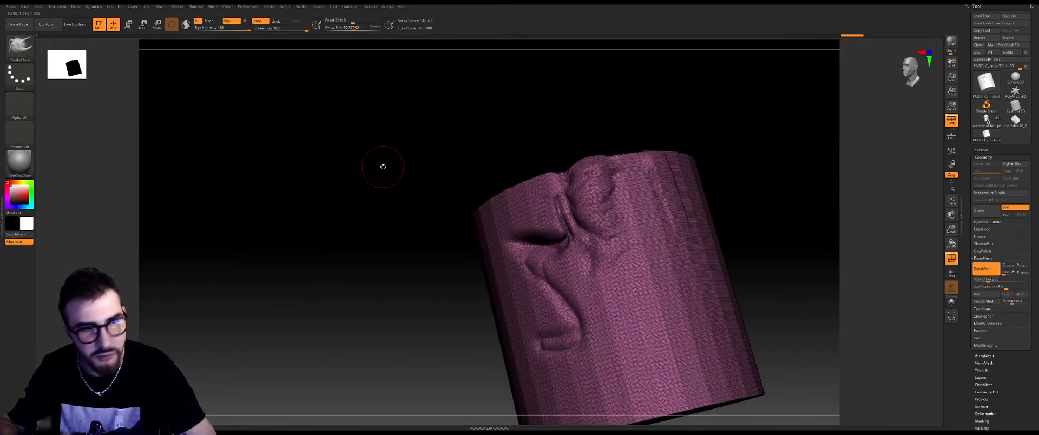
Enlarge the SnakeHook brush and pull a long thick horn outward from the cylinder's rim beside the clay.
key("space")
left_click_drag(548, 198, 263, 133)
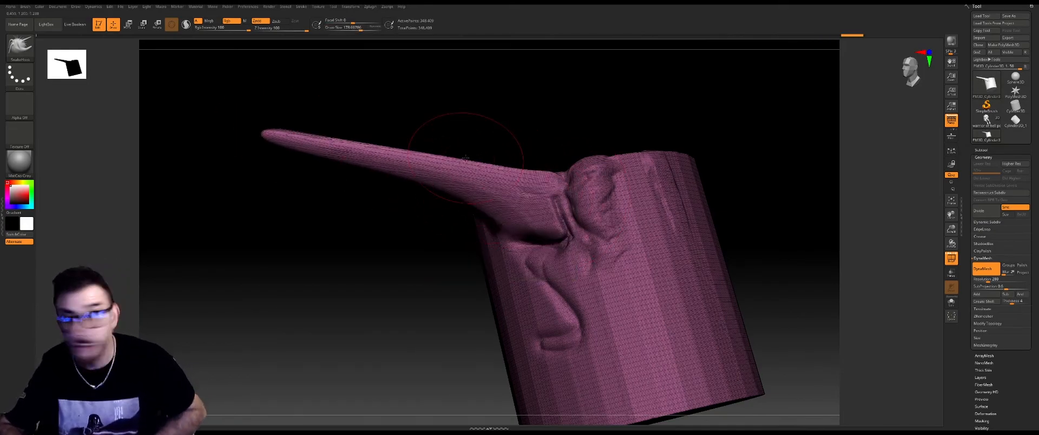
left_click_drag(461, 62, 606, 153, "alt")
left_click_drag(433, 103, 635, 157, "alt")
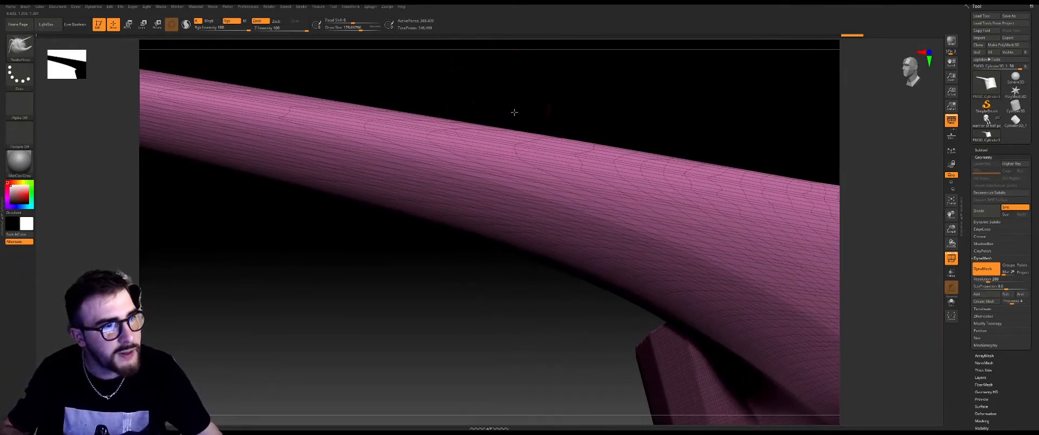
Remesh the stretched horn with DynaMesh to even out its polygons.
left_click_drag(512, 112, 624, 145, "alt")
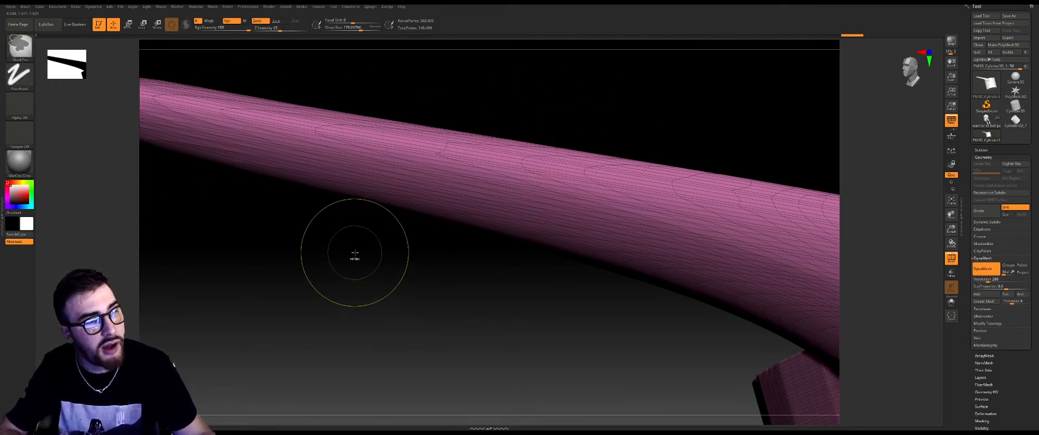
mouse_move(359, 255)
left_mouse_down("ctrl")
mouse_move(617, 394)
mouse_move(508, 416)
left_mouse_up("ctrl")
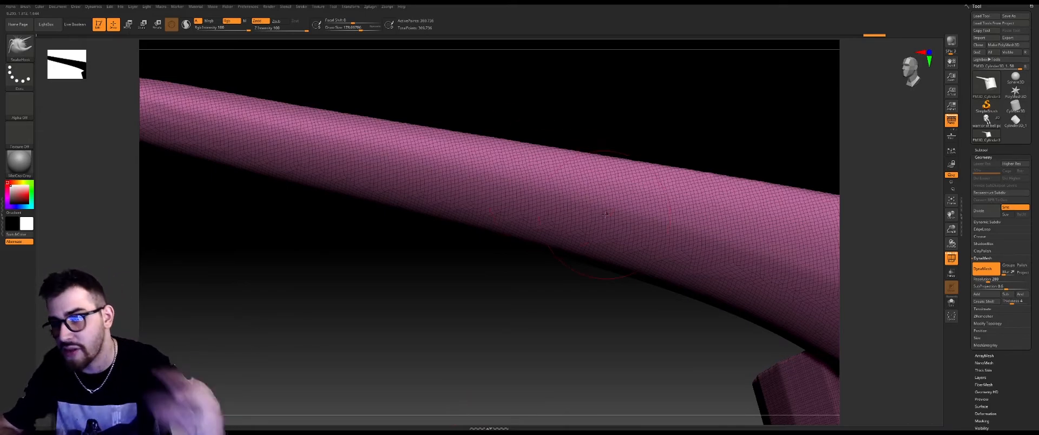
left_click_drag(720, 119, 747, 140)
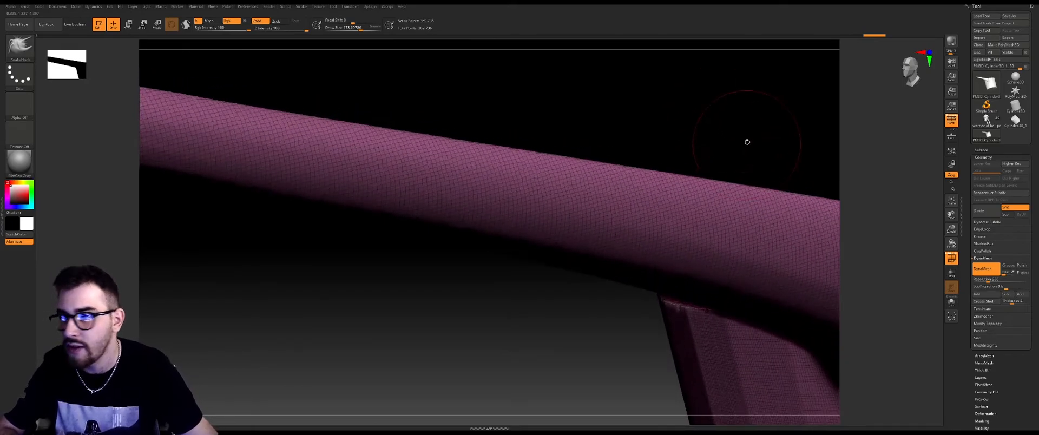
Pull a short branch upward from the middle of the horn with SnakeHook and remesh the model with DynaMesh.
left_click_drag(568, 121, 570, 144)
mouse_move(596, 234)
left_mouse_down()
mouse_move(596, 218)
mouse_move(466, 108)
left_mouse_up()
left_click_drag(301, 98, 343, 120, "ctrl")
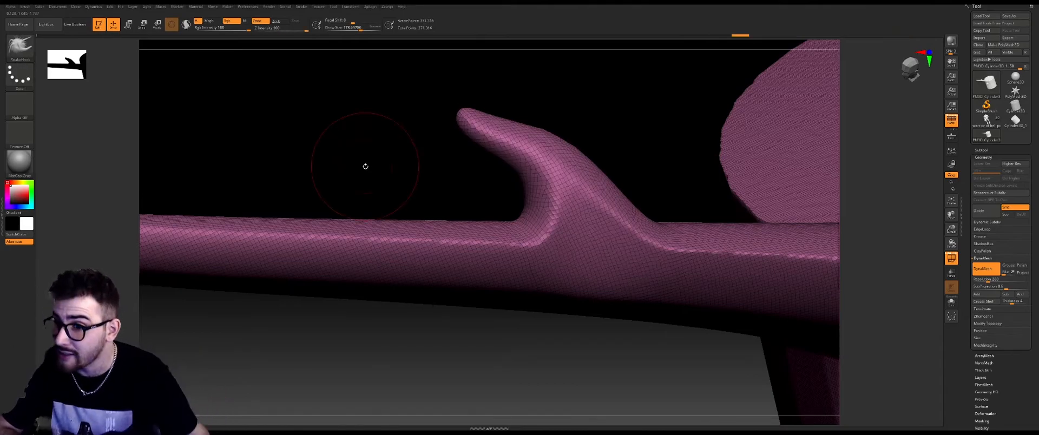
left_click_drag(404, 174, 343, 125, "alt")
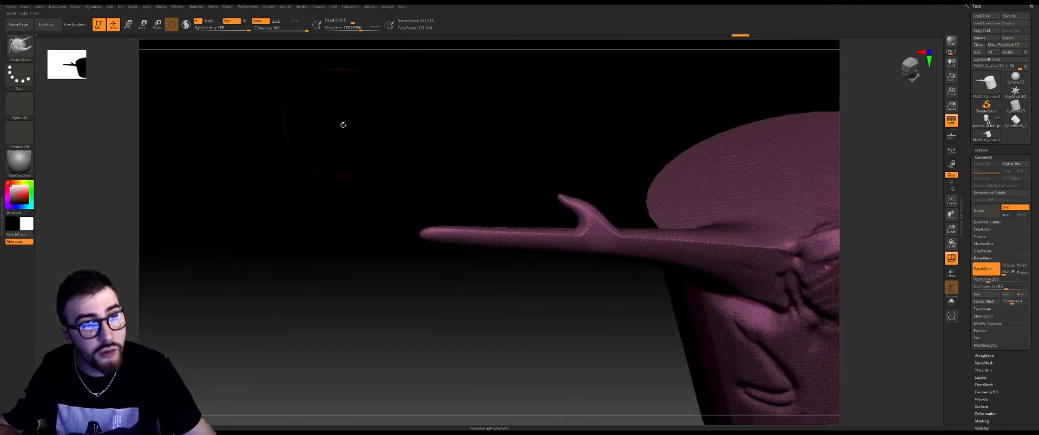
left_click_drag(414, 141, 233, 115)
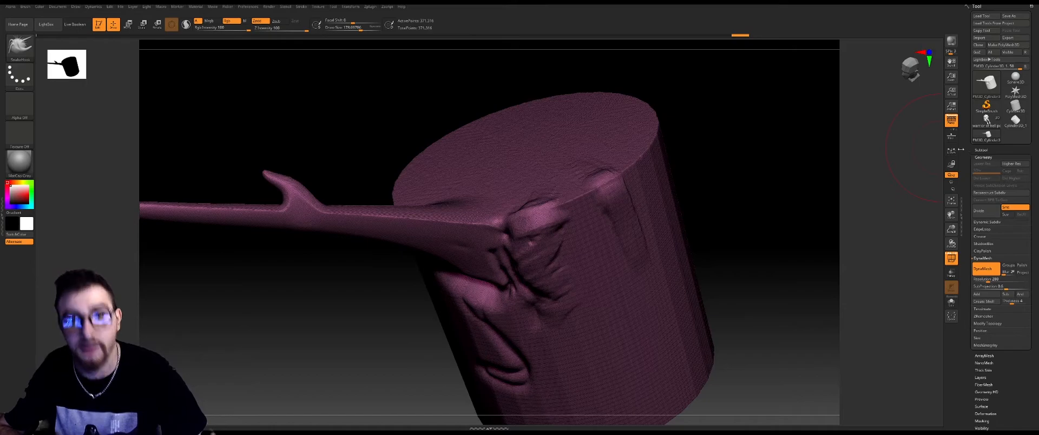
Duplicate the sculpted cylinder as a second subtool.
left_click(984, 151)
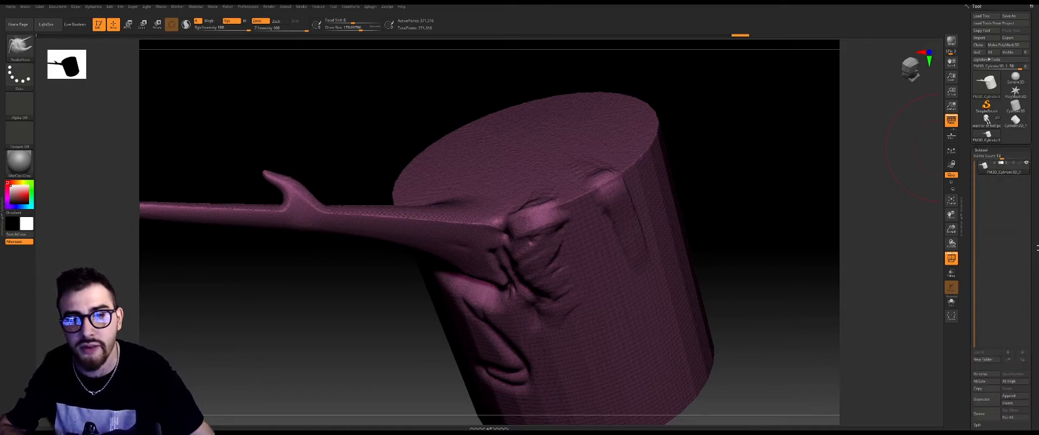
left_click_drag(1022, 233, 1022, 212)
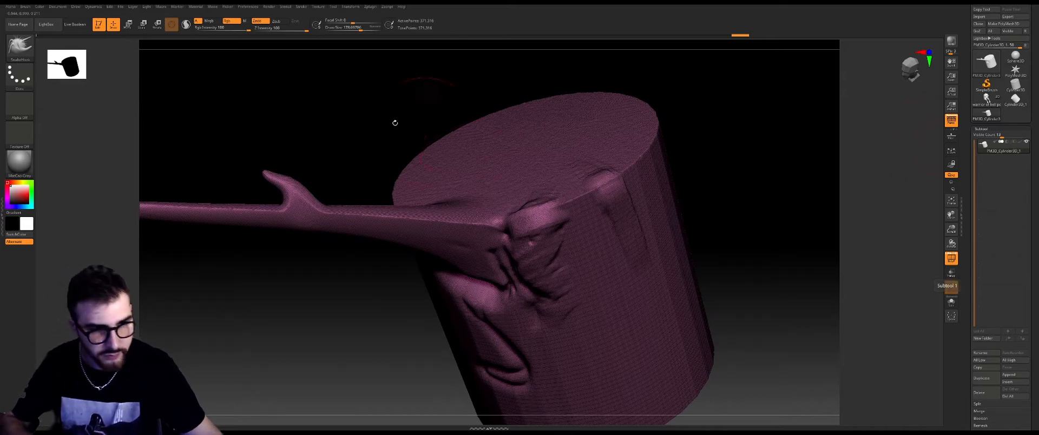
left_click_drag(345, 107, 463, 92)
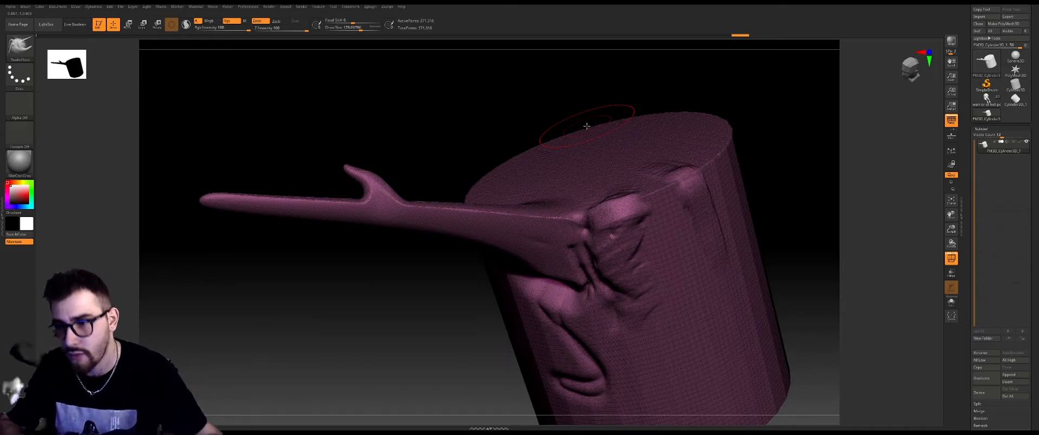
left_click_drag(858, 174, 779, 130)
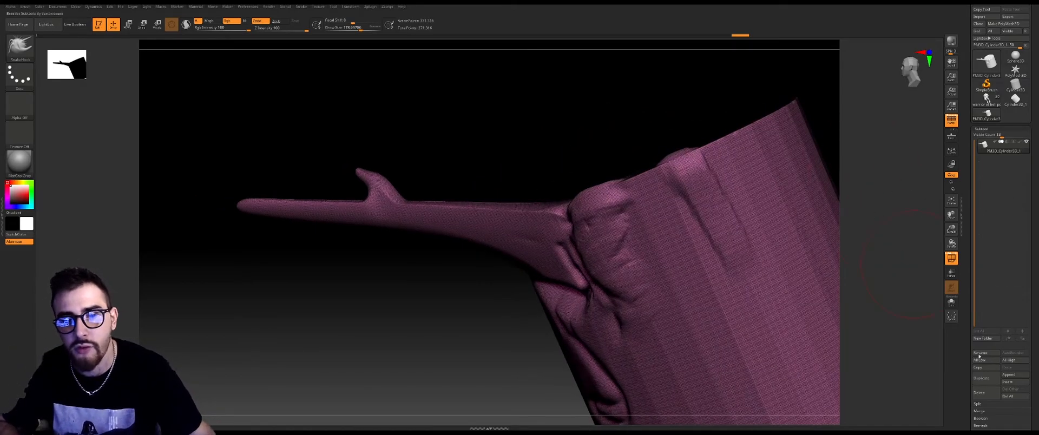
left_click(982, 378)
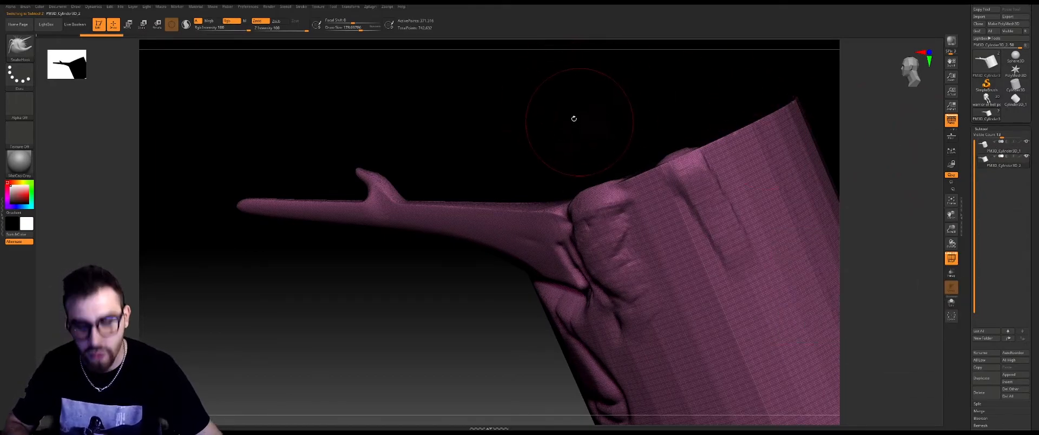
left_click_drag(573, 118, 502, 94)
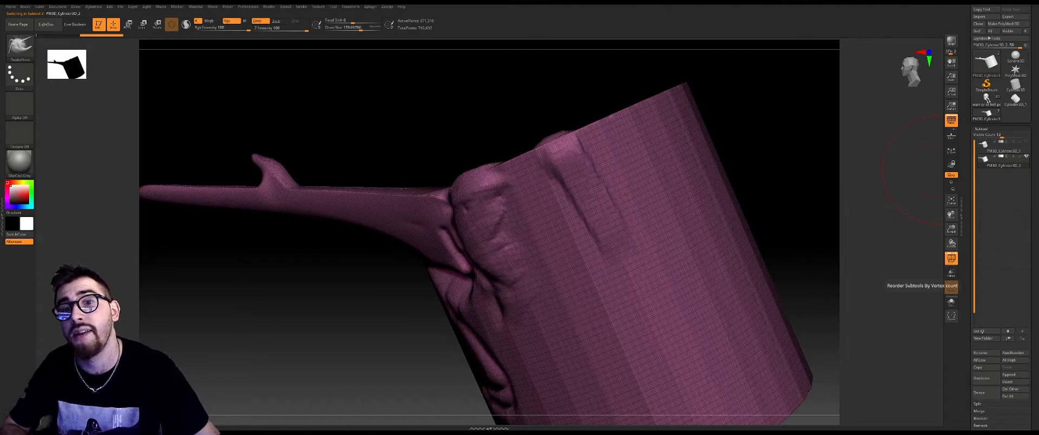
Run ZRemesher on the duplicated cylinder and inspect the new polygon flow around the horn and sculpted creases.
left_click_drag(1036, 359, 1032, 306)
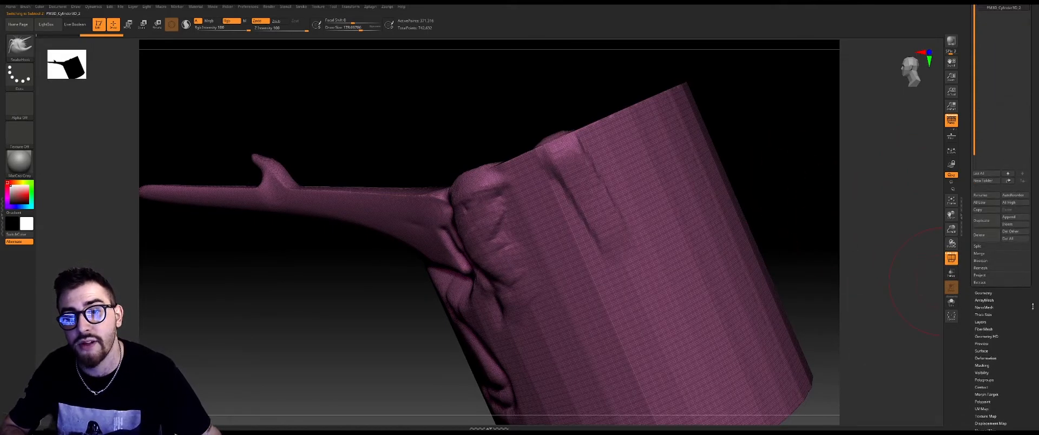
left_click(980, 292)
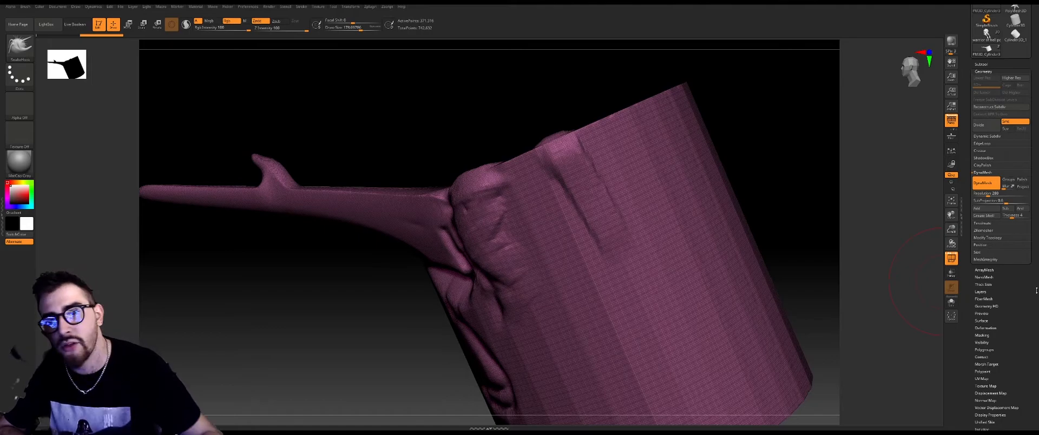
left_click(983, 230)
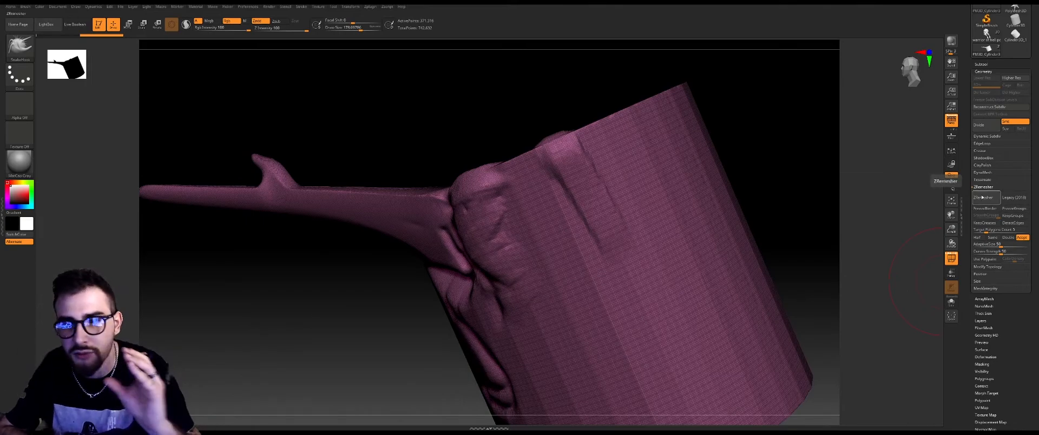
left_click(982, 197)
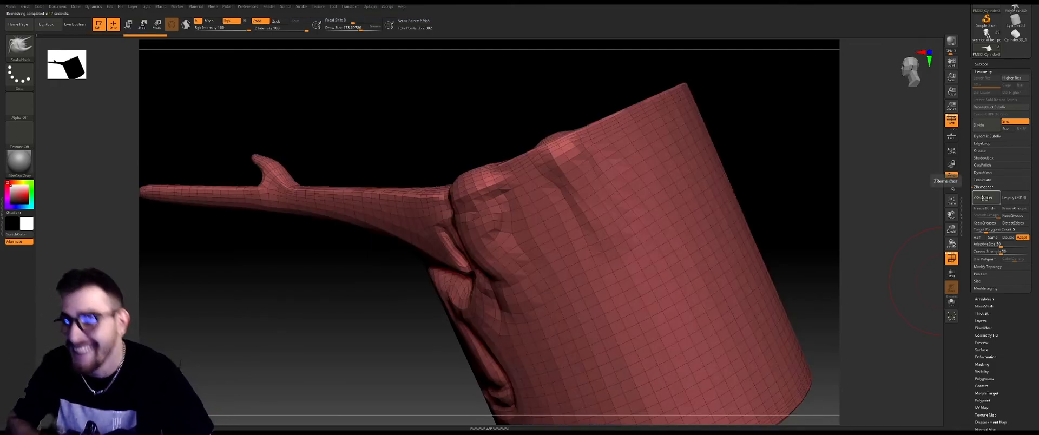
left_click_drag(503, 122, 511, 97)
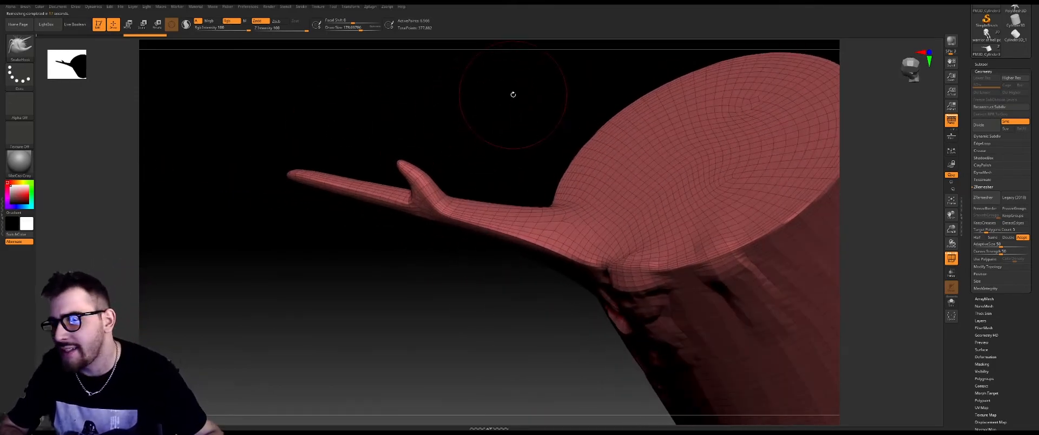
left_click_drag(536, 139, 494, 107)
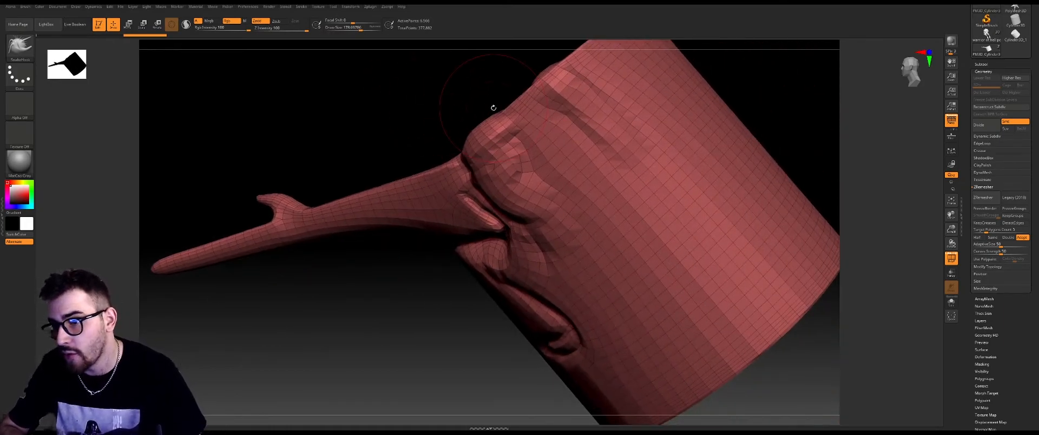
left_click_drag(494, 108, 549, 154)
left_click_drag(768, 255, 800, 211)
left_click_drag(746, 235, 851, 205)
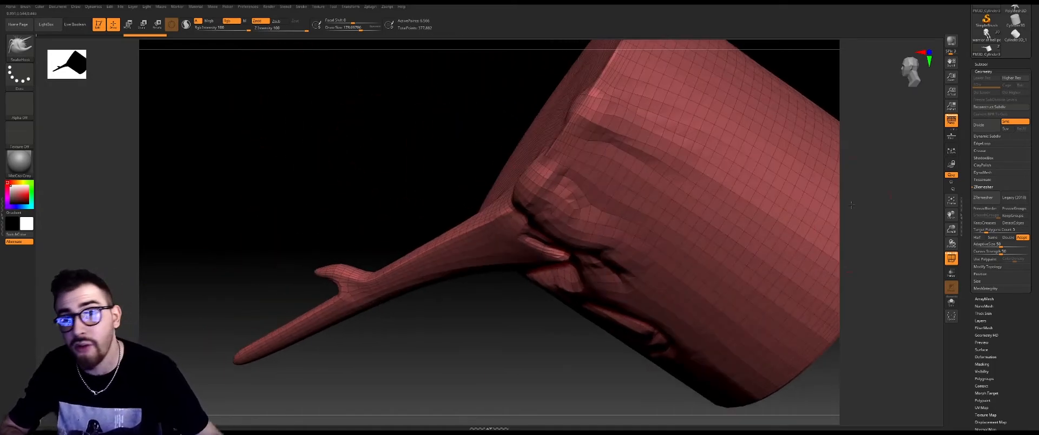
Divide the retopologized cylinder three times to subdivision level 4 and inspect its smoothed surface without the polygon wireframe.
left_click_drag(777, 66, 713, 121, "alt")
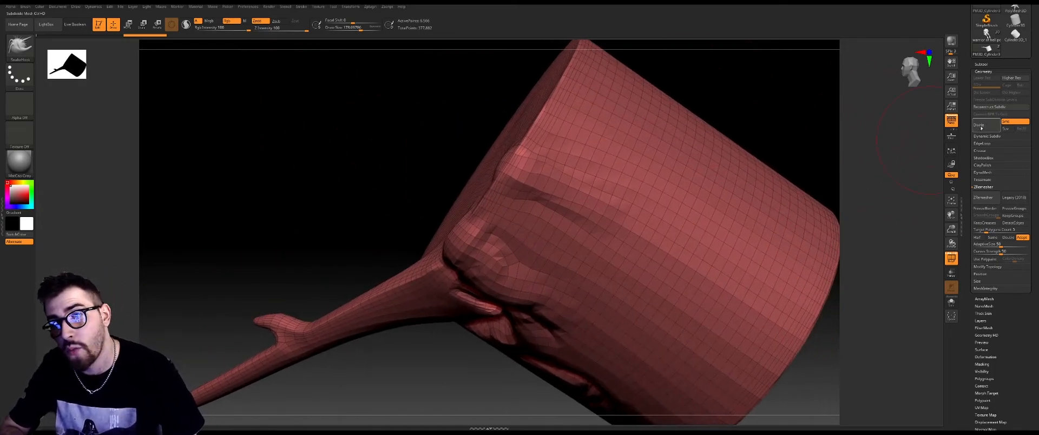
left_click(981, 128)
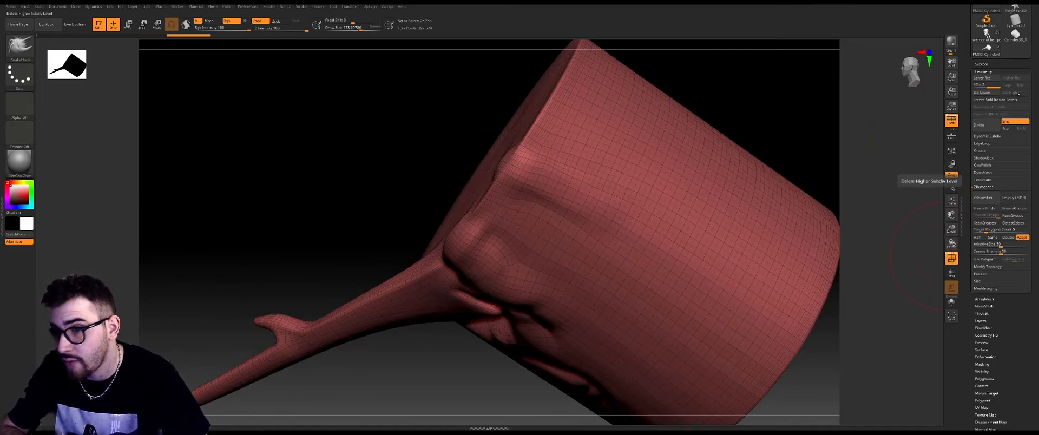
left_click(981, 128)
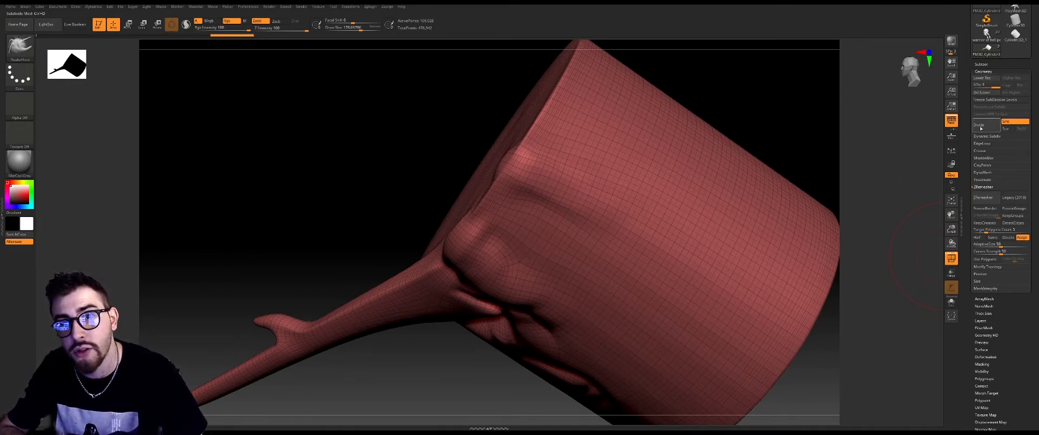
left_click(980, 129)
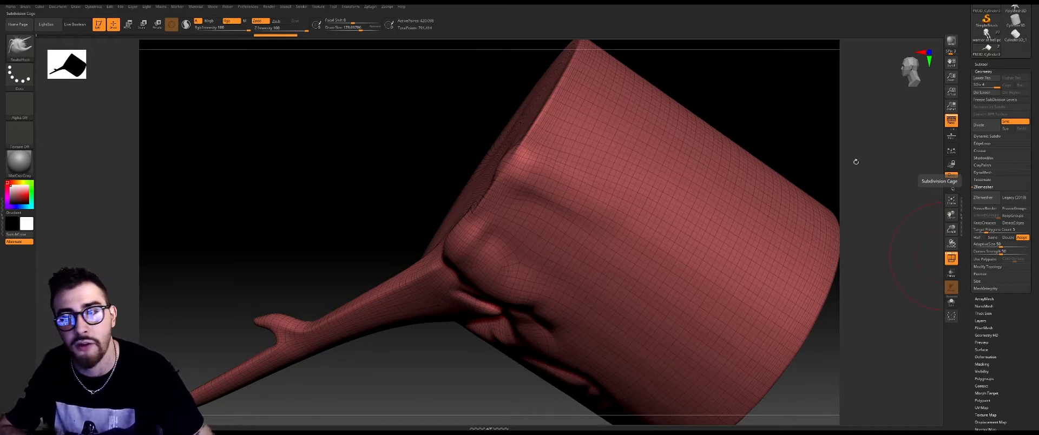
left_click_drag(856, 161, 871, 166)
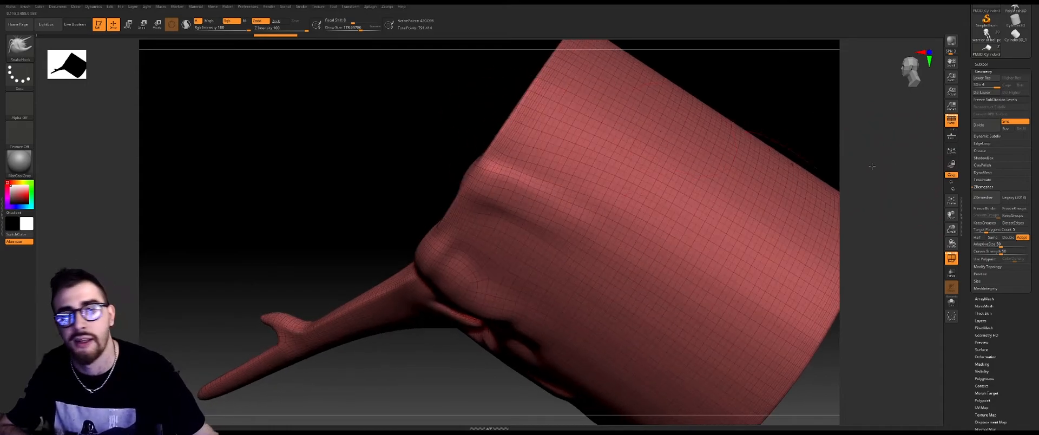
left_click(952, 258)
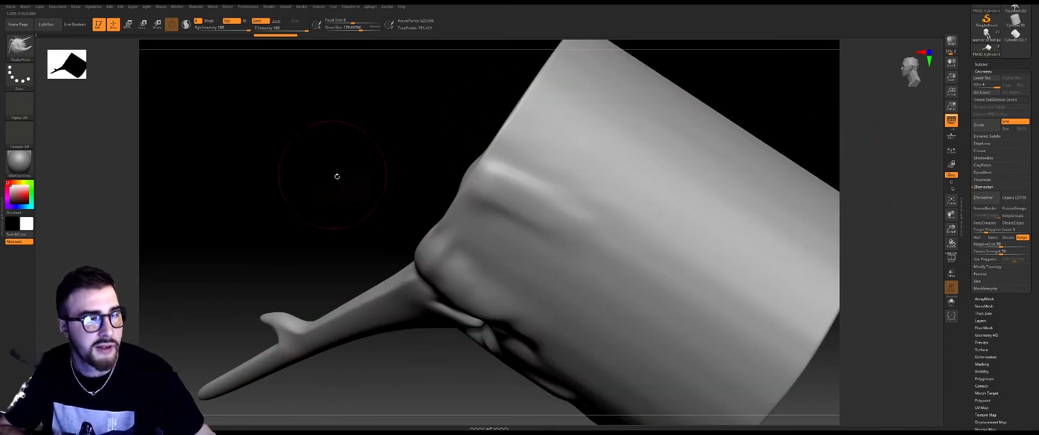
left_click_drag(336, 176, 349, 183)
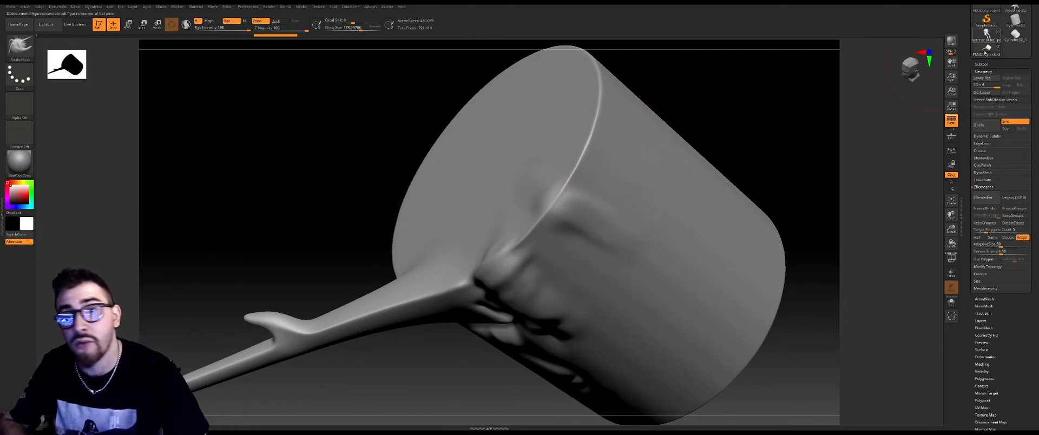
Select the original sculpted cylinder subtool, isolate it, and reduce the brush size for detailing.
left_click(981, 64)
left_click(1003, 79)
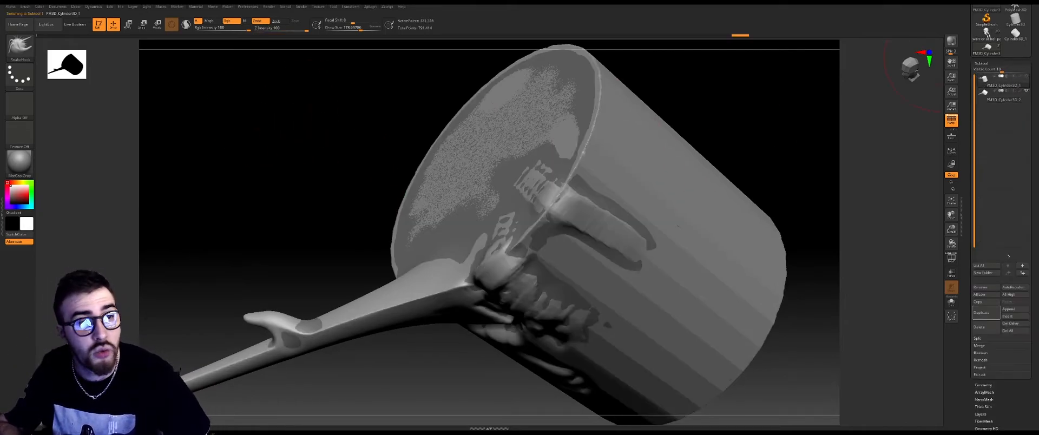
left_click(952, 302)
left_click_drag(350, 170, 328, 132)
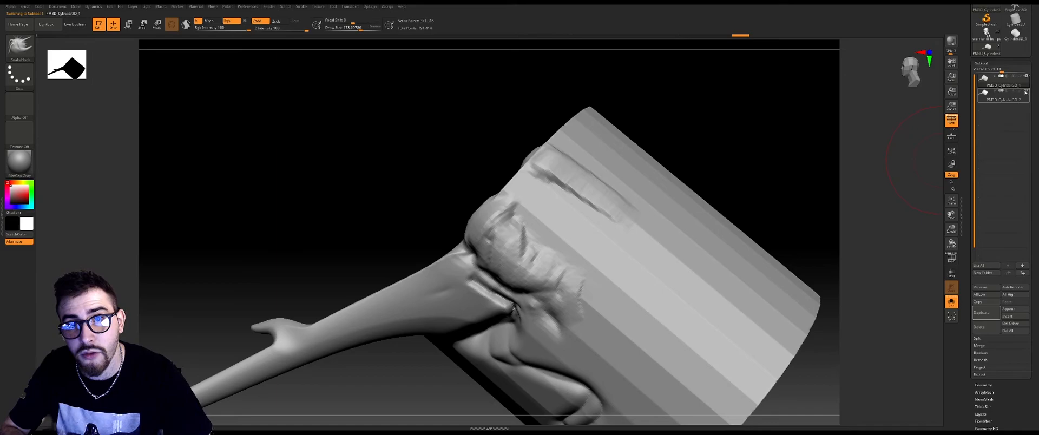
left_click_drag(445, 158, 508, 121)
key("space")
left_click_drag(547, 200, 666, 233)
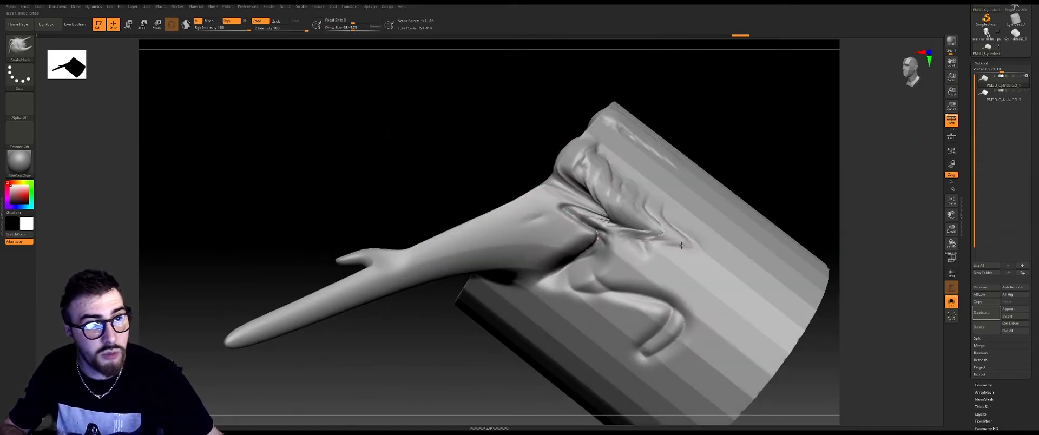
key("ctrl+z")
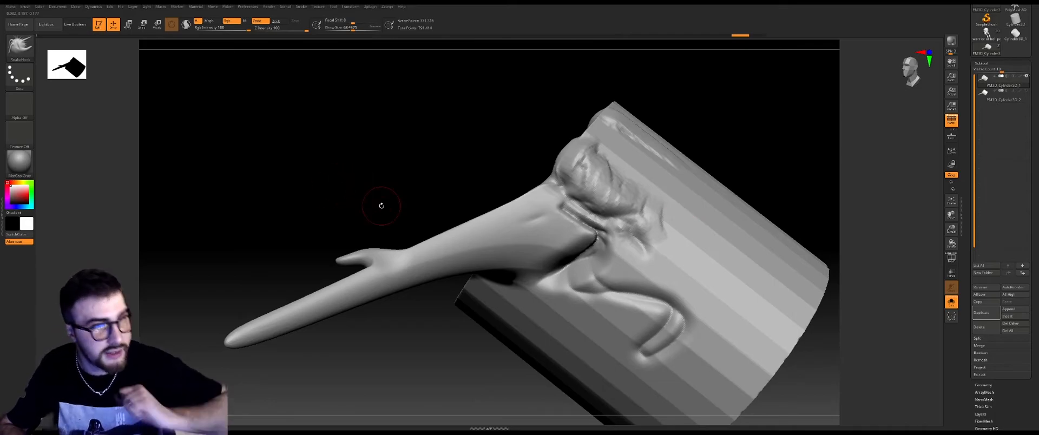
Carve several long grooves down the side of the original cylinder and around the horn's base with the DamStandard brush.
key("b")
key("d")
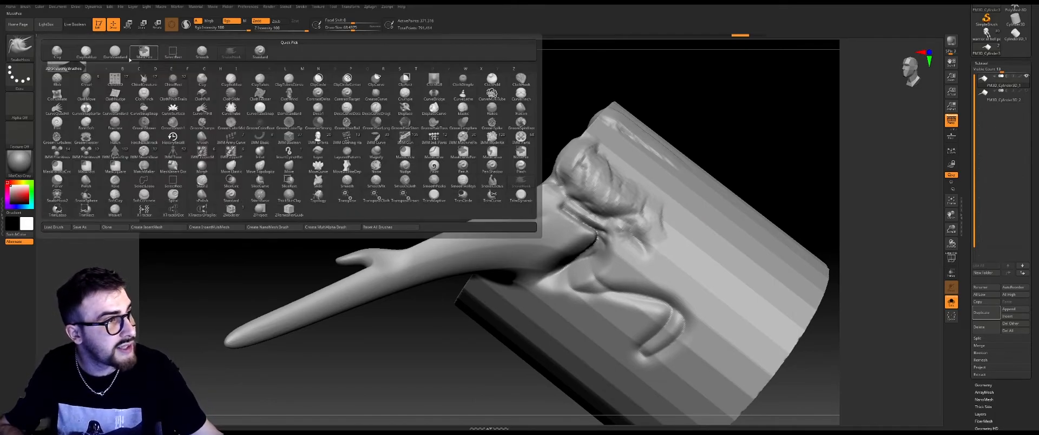
key("s")
left_click_drag(676, 241, 800, 295)
left_click_drag(647, 285, 767, 321)
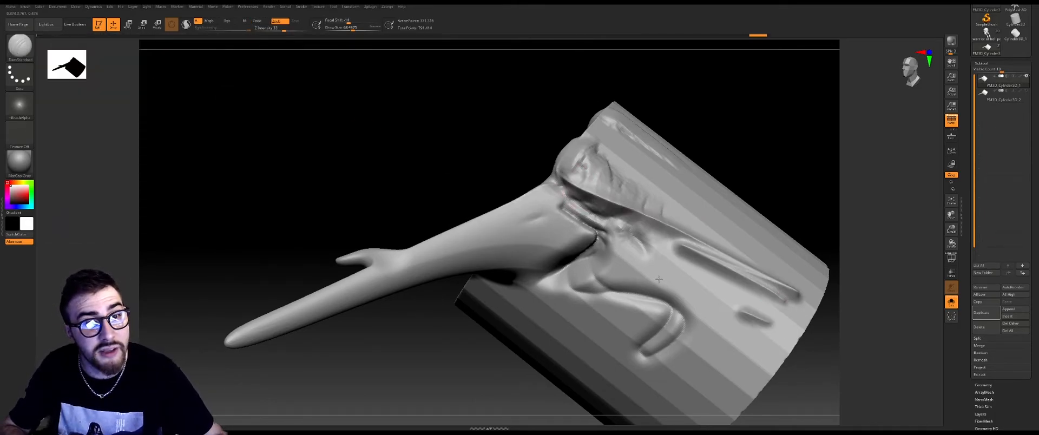
left_click_drag(601, 368, 739, 384)
left_click_drag(622, 405, 495, 306)
left_click_drag(632, 134, 807, 248)
right_click_drag(676, 193, 630, 175)
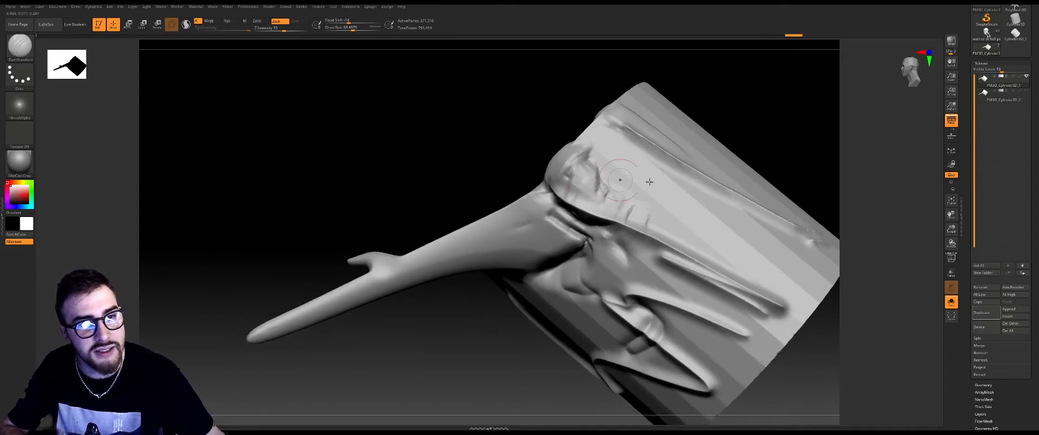
left_click_drag(648, 146, 698, 248)
left_click_drag(634, 184, 777, 292)
left_click_drag(467, 109, 434, 127)
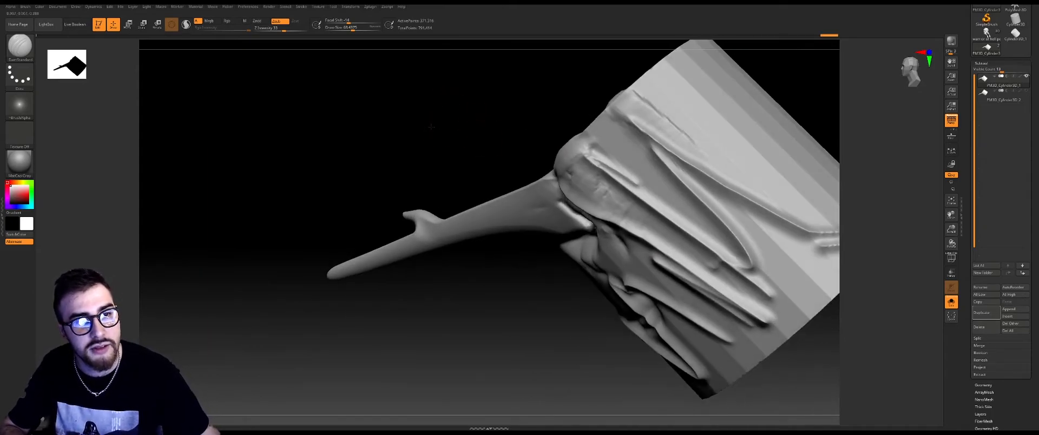
Compare the smooth retopologized cylinder with the grooved original and review the subtool projection and geometry options.
left_click(1022, 98)
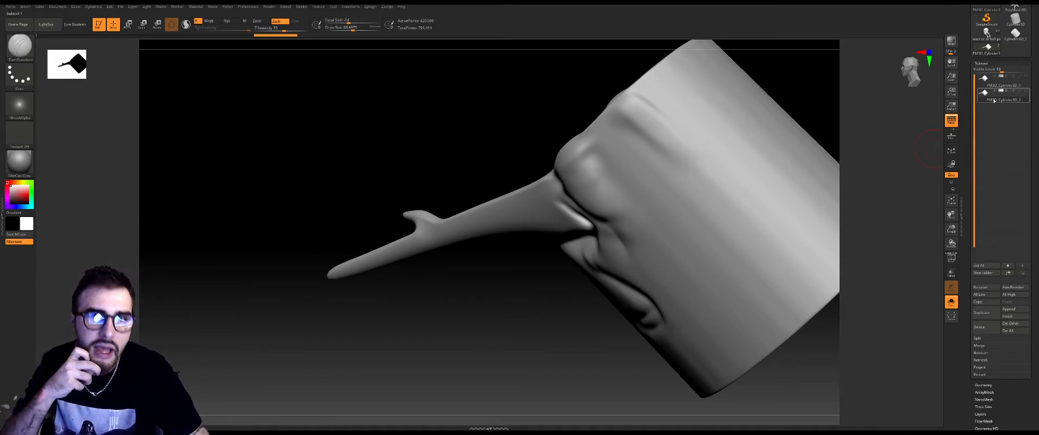
mouse_move(995, 100)
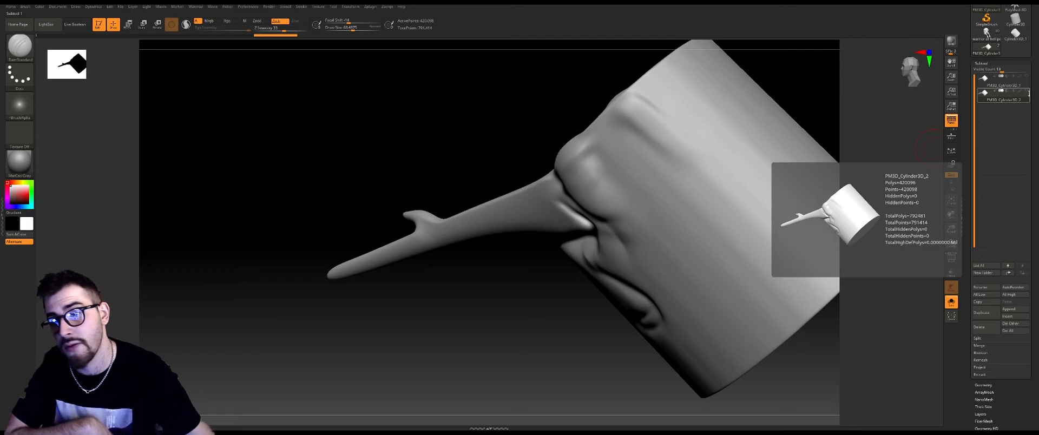
left_click(980, 367)
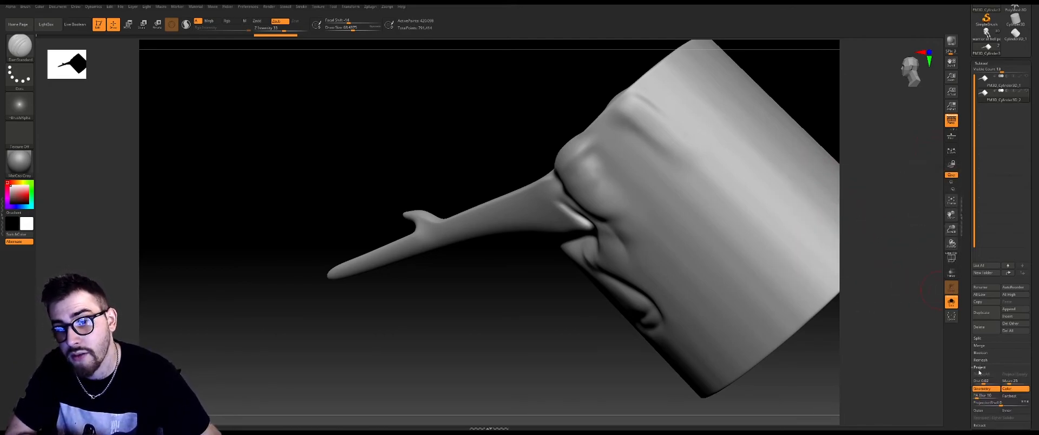
left_click(987, 84)
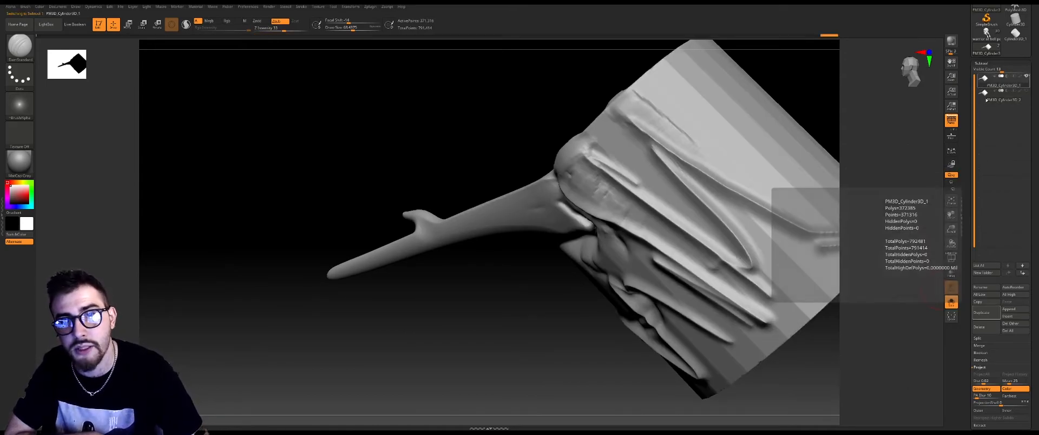
scroll(995, 356, "down", 3)
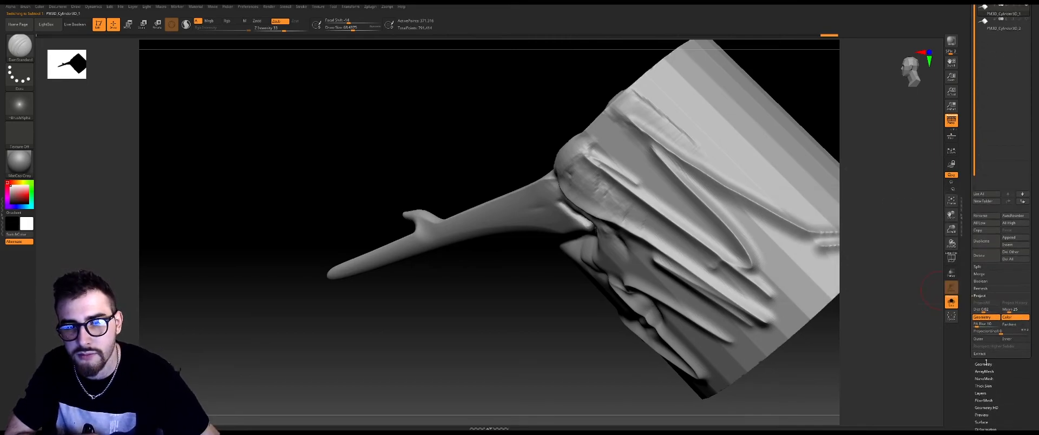
left_click(984, 364)
scroll(1025, 298, "up", 7)
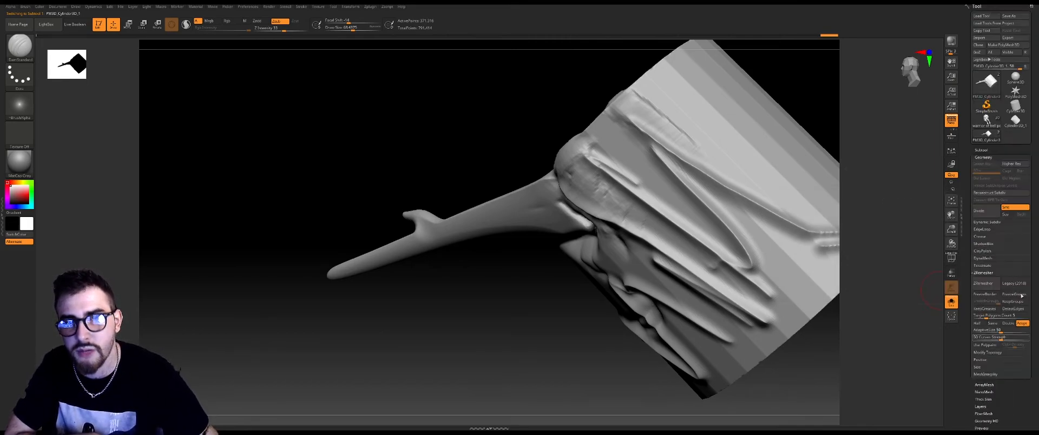
Select the retopologized subtool and check how its wireframe overlaps the grooved original, keeping it isolated.
left_click(980, 149)
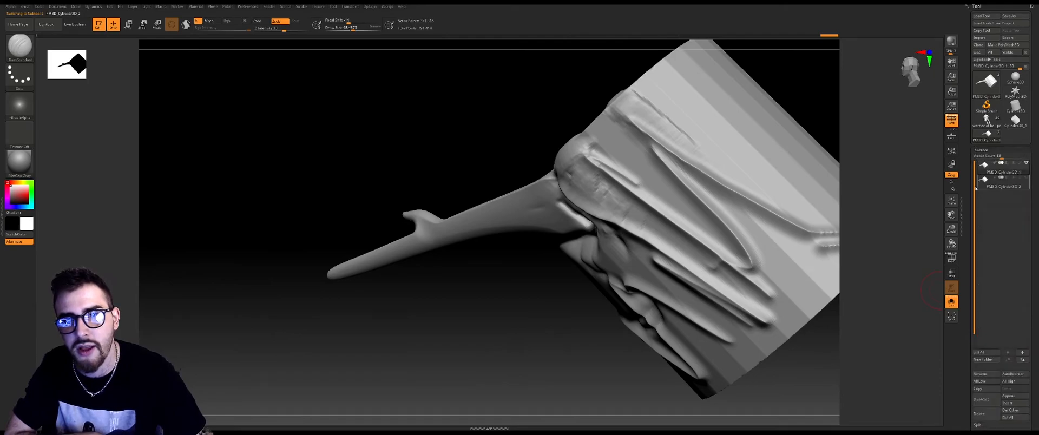
left_click(995, 187)
mouse_move(999, 169)
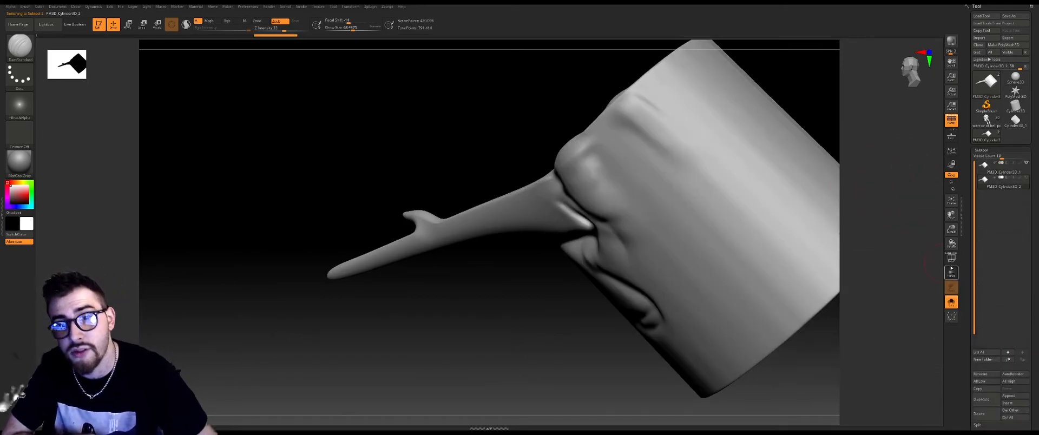
key("shift+f")
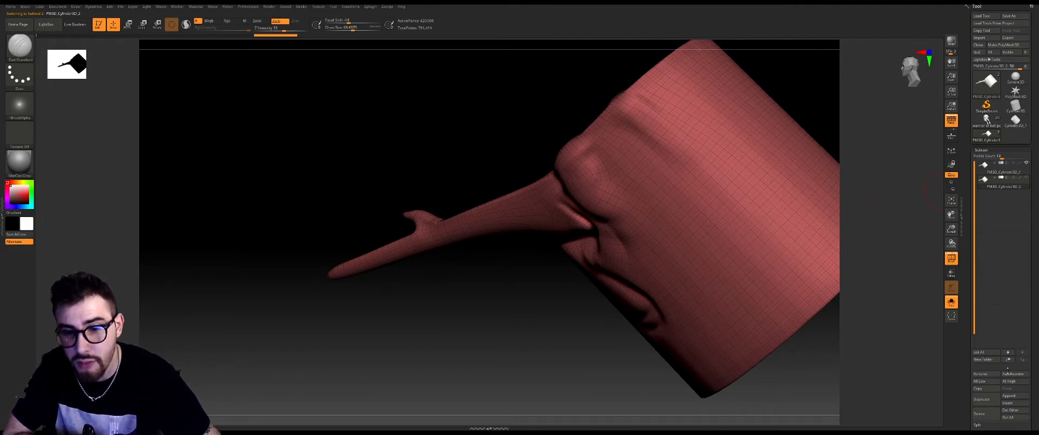
left_click(951, 302)
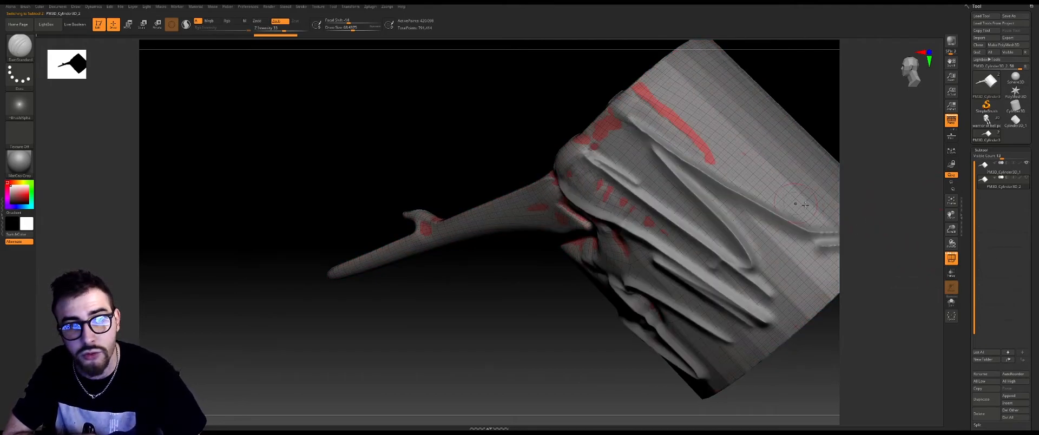
left_click(951, 302)
left_click(950, 259)
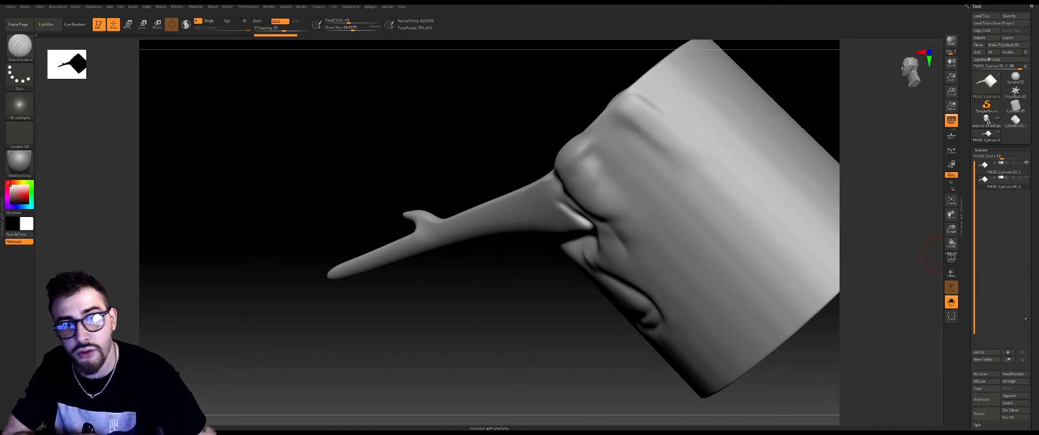
Lower the retopologized cylinder to subdivision level 1 and project the original's carved detail onto it.
scroll(1030, 298, "down", 1)
scroll(1029, 299, "down", 3)
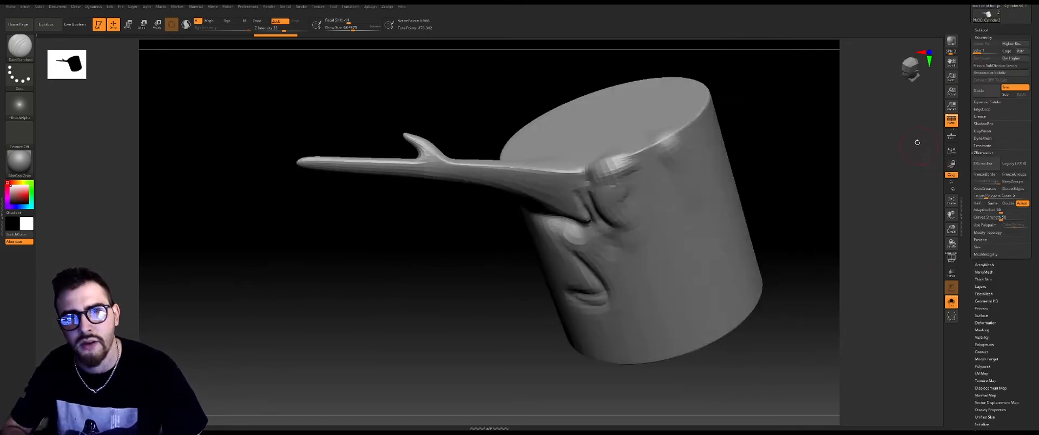
left_click_drag(877, 153, 868, 108, "alt")
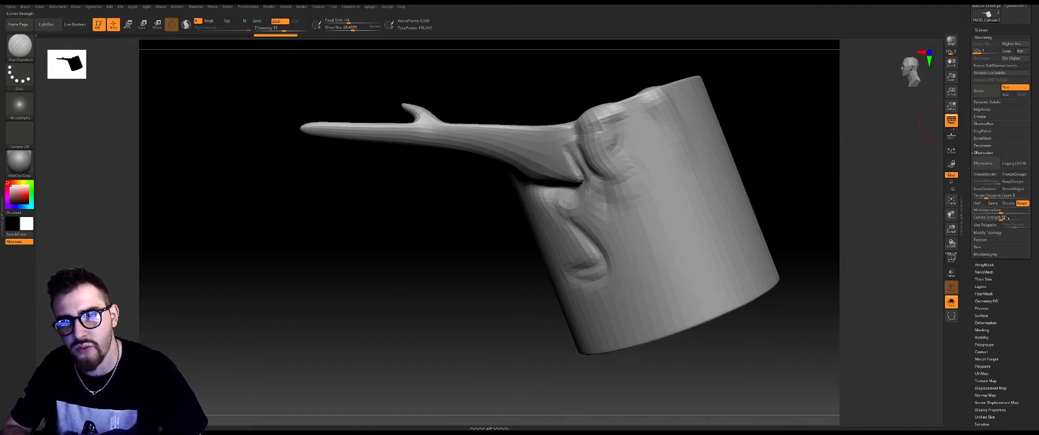
left_click(982, 31)
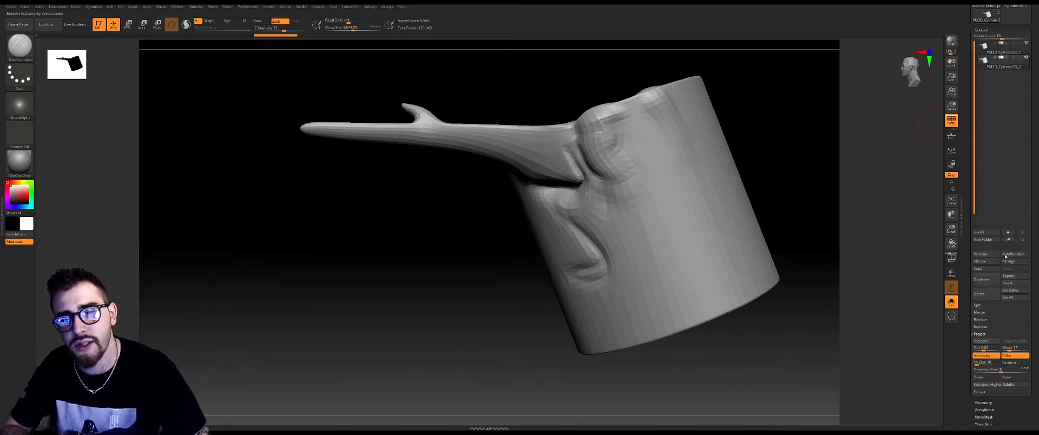
left_click(986, 385)
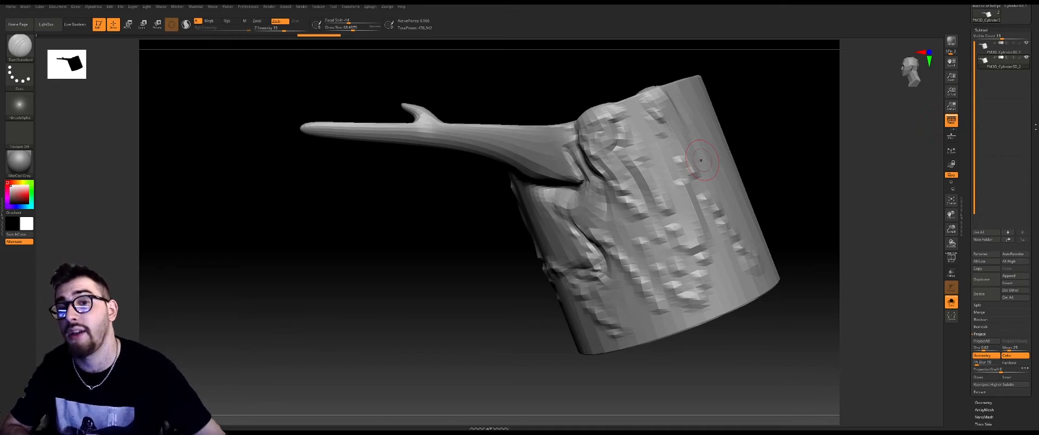
Delete the retopologized cylinder's higher subdivision levels and divide it once to level 2.
left_click(983, 402)
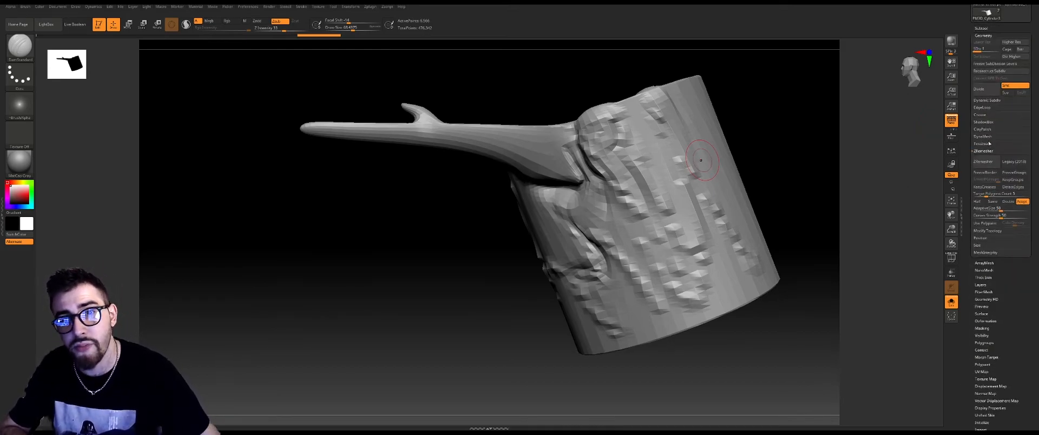
left_click(979, 88)
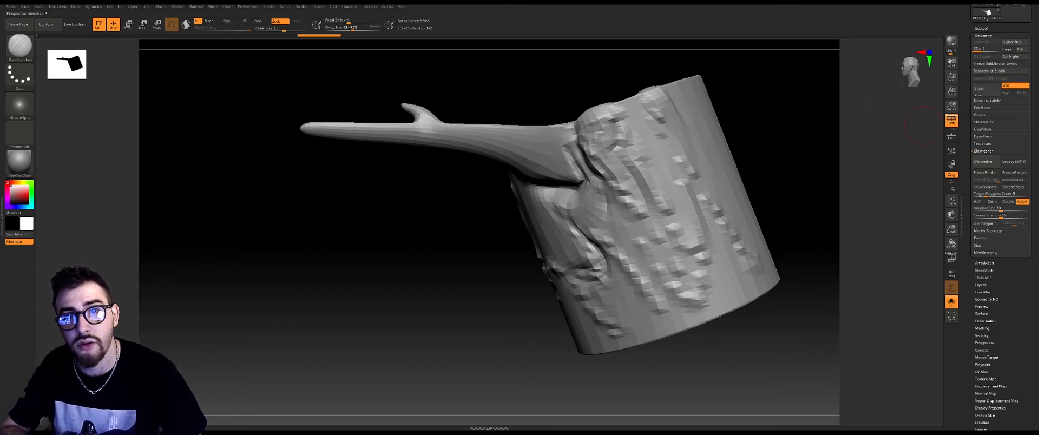
left_click(1003, 56)
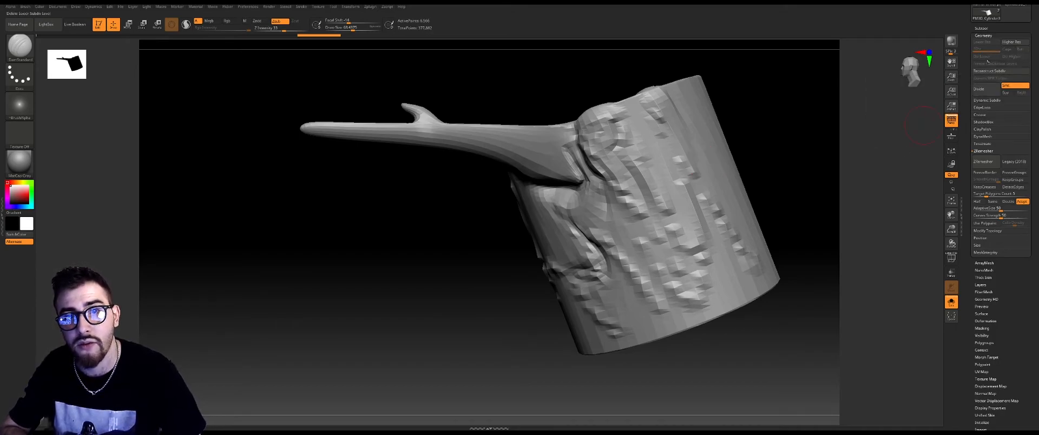
left_click(990, 71)
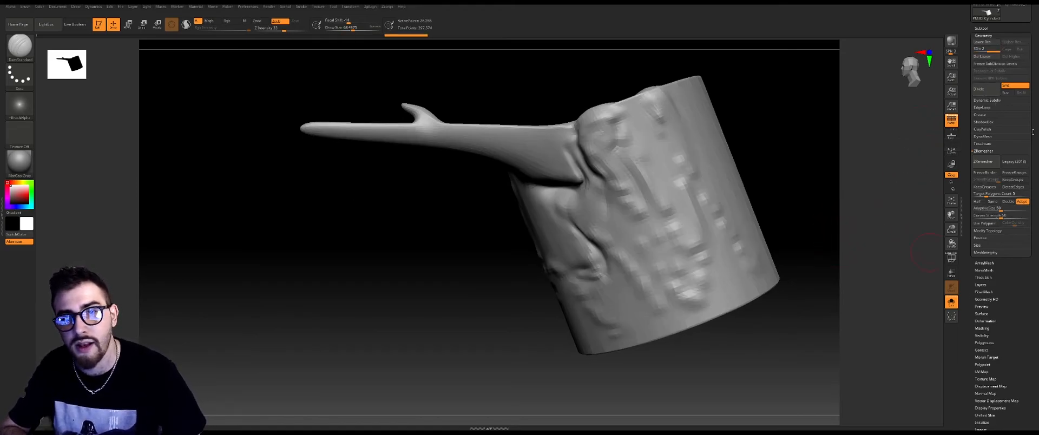
Project the original's grooves onto the retopologized cylinder again at subdivision level 2 and inspect the transferred detail.
left_click(981, 28)
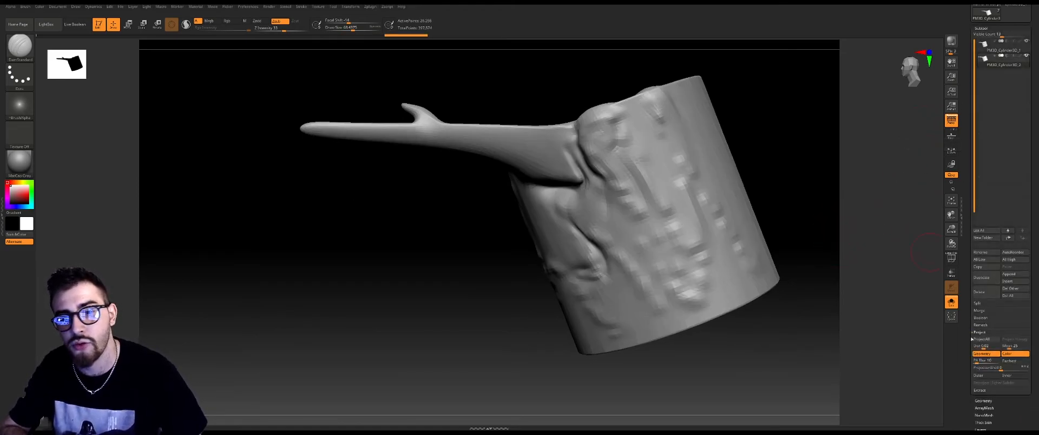
left_click(980, 338)
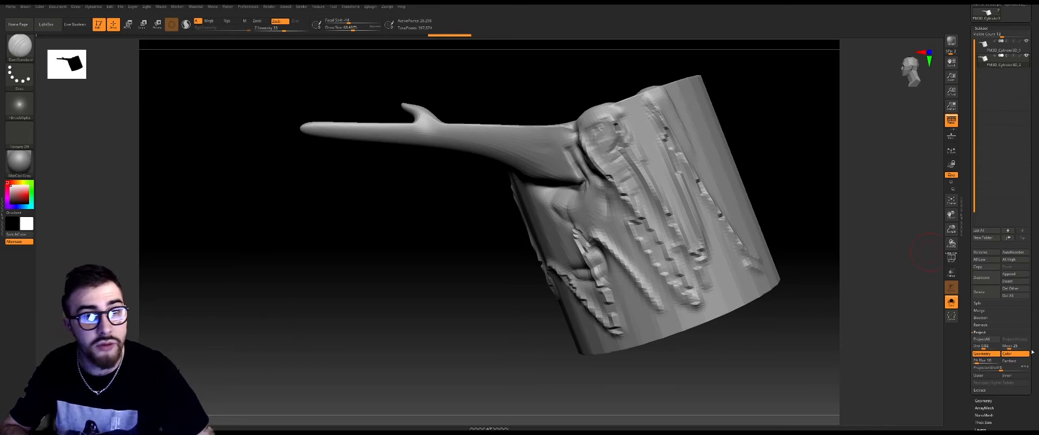
mouse_move(753, 74)
left_mouse_down()
mouse_move(741, 78)
mouse_move(764, 76)
left_mouse_up()
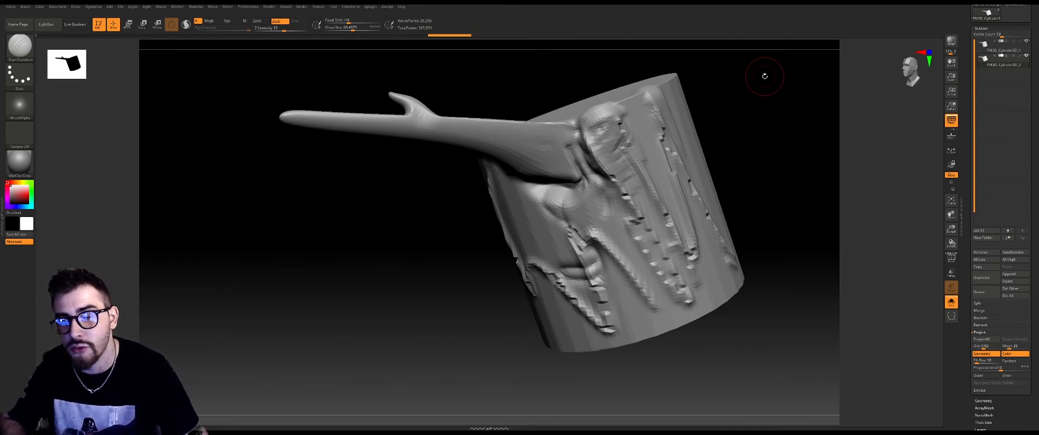
left_click(983, 401)
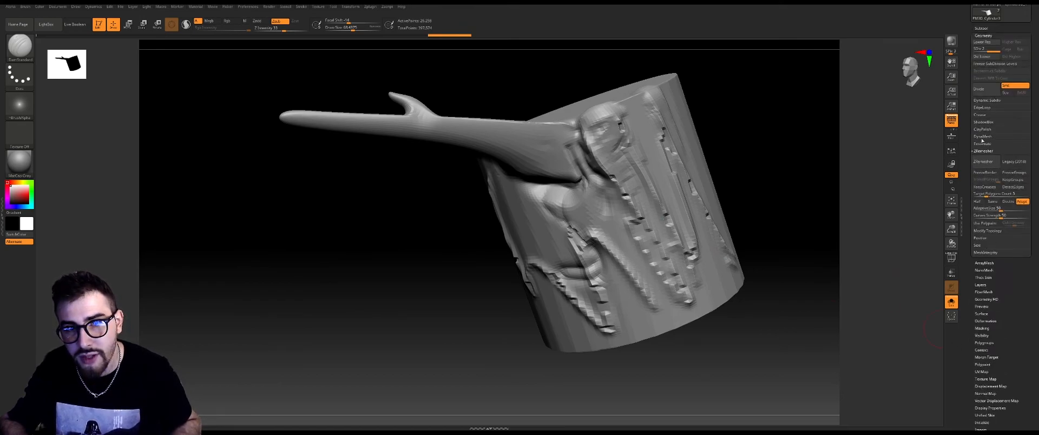